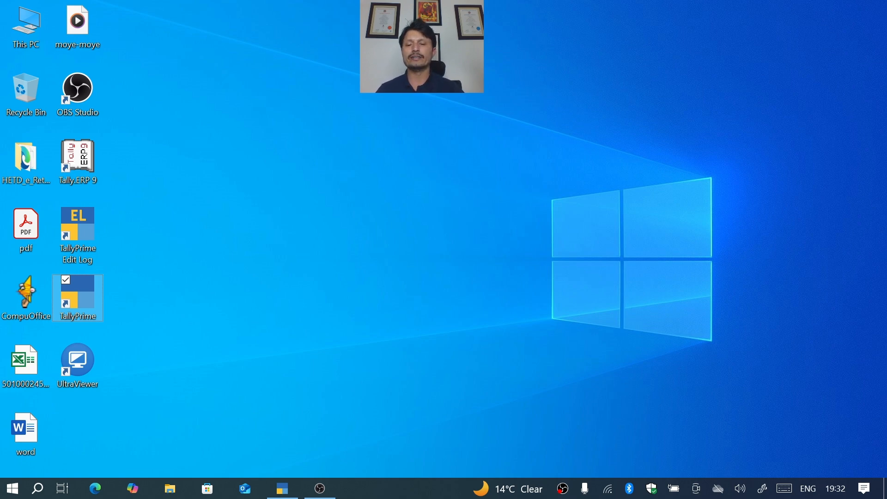
- Switch to TallyPrime and open the company's Balance Sheet in detailed view
left_click(320, 489)
left_click(320, 488)
left_click(282, 489)
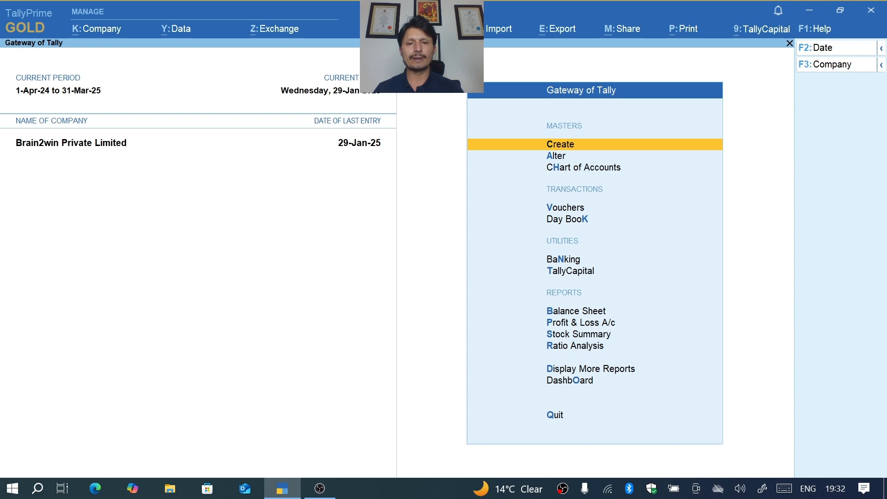
key("b")
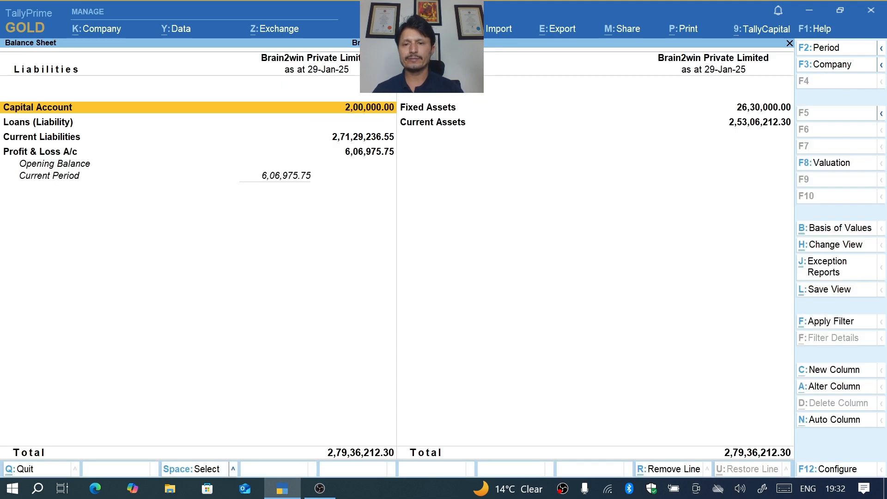
key("alt+F5")
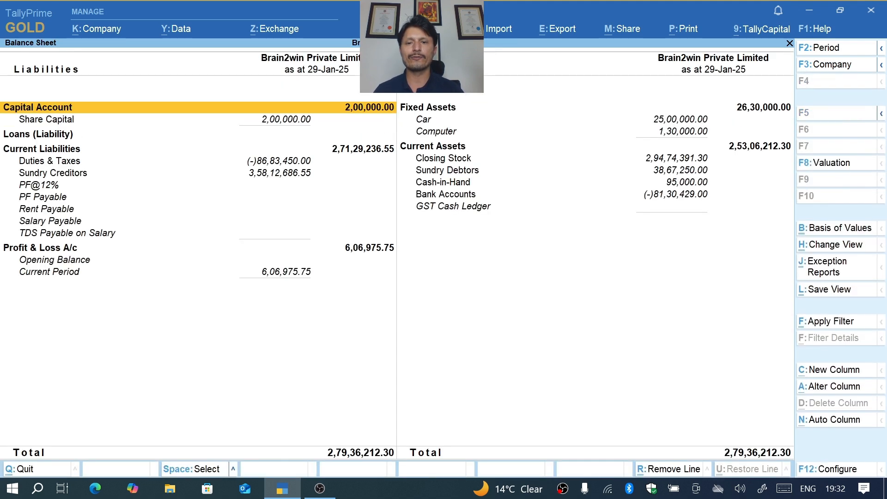
- Drill down from the Car entry under Fixed Assets to its January ledger vouchers
key("Right")
key("Down")
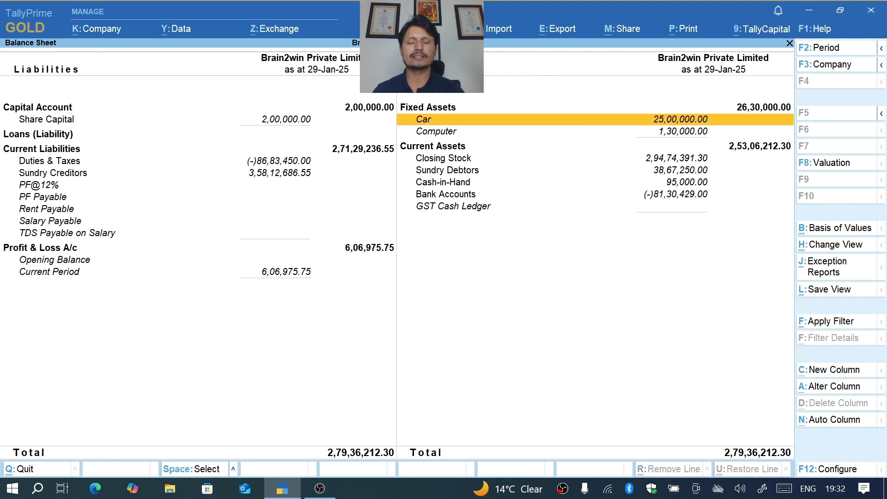
key("Down")
key("Up")
key("Down")
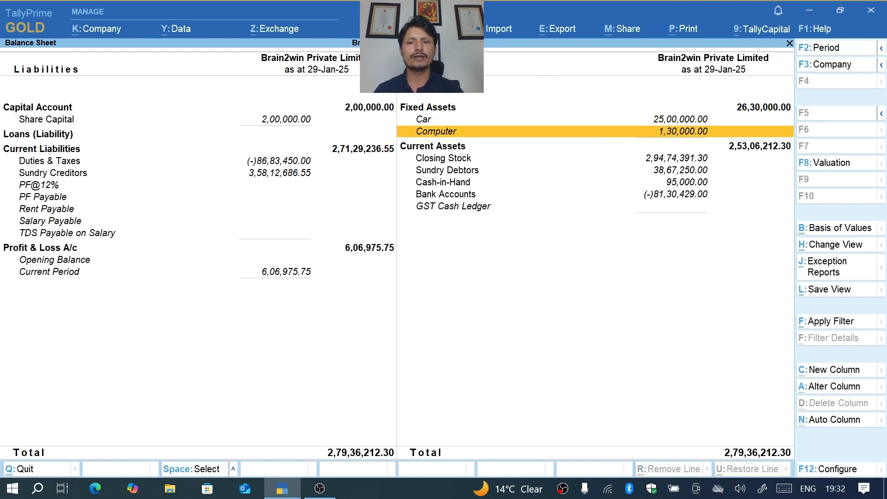
key("Up")
key("Return")
key("Return")
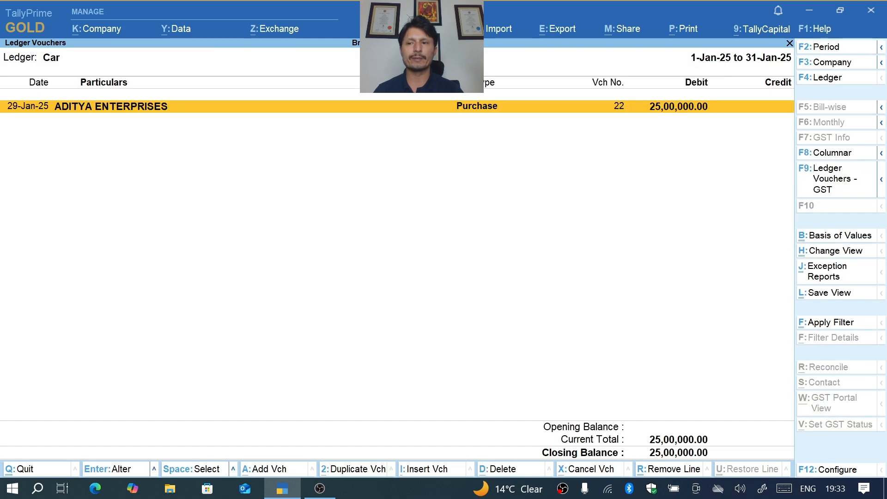
- Open the Car purchase voucher from January to examine its entries, and return to the Gateway of Tally
key("Escape")
key("Escape")
key("Return")
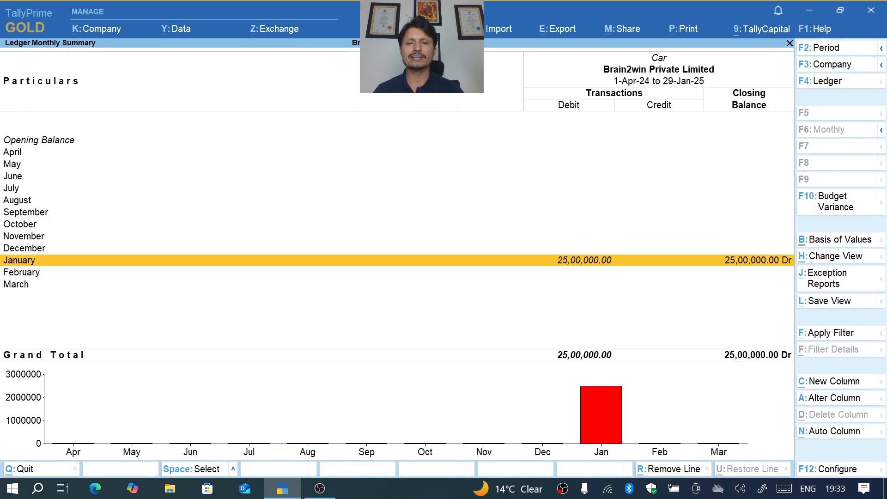
key("Return")
key("Return")
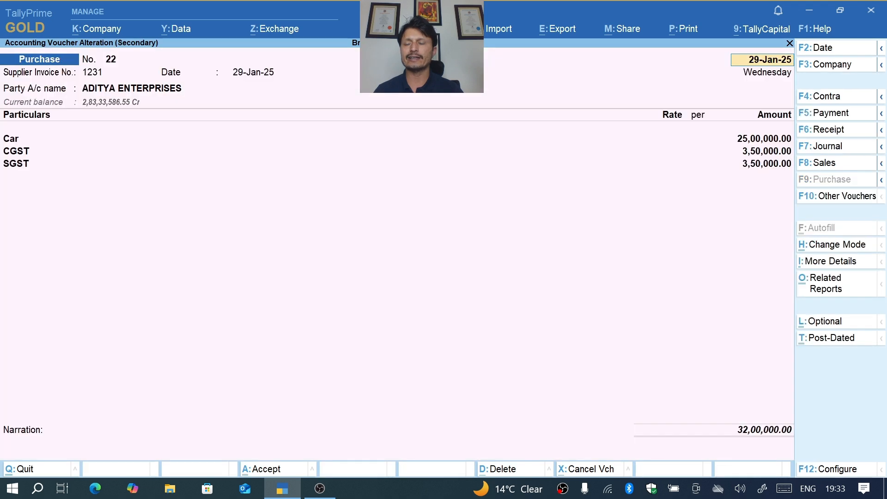
key("Escape")
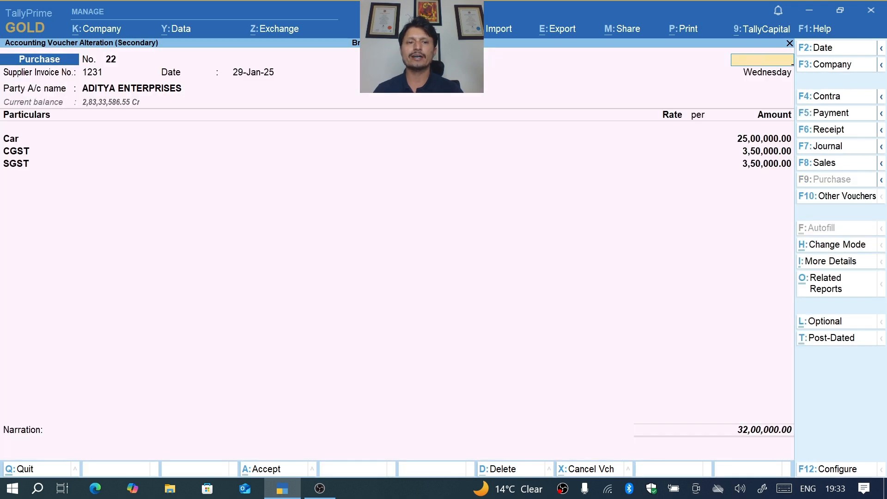
key("Escape")
key("Escape")
key("Escape")
key("Escape")
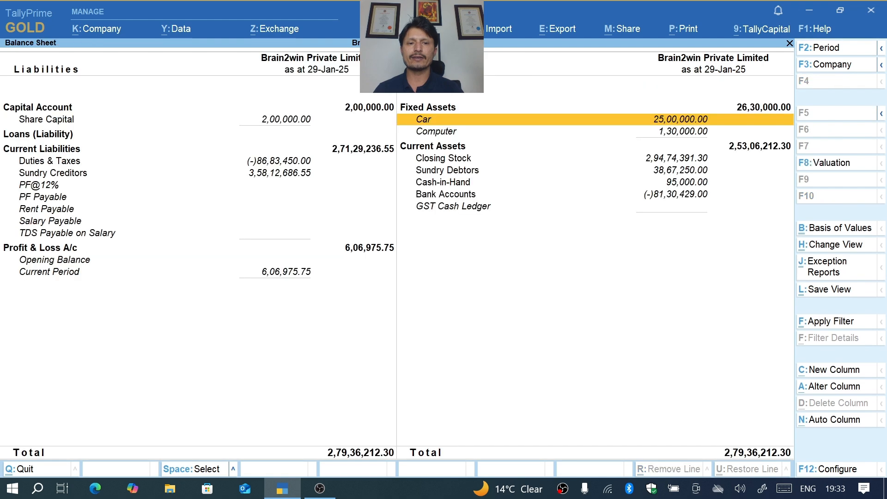
key("Escape")
key("Escape")
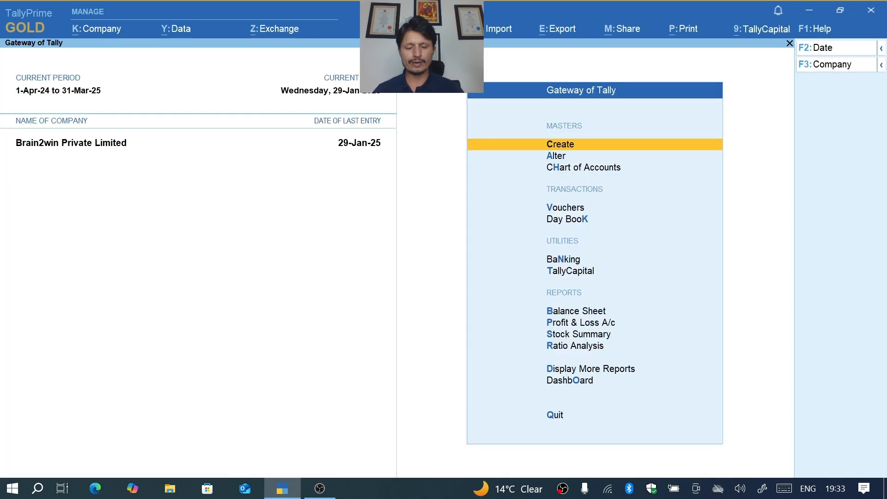
- Mute the computer's sound
key("XF86AudioLowerVolume")
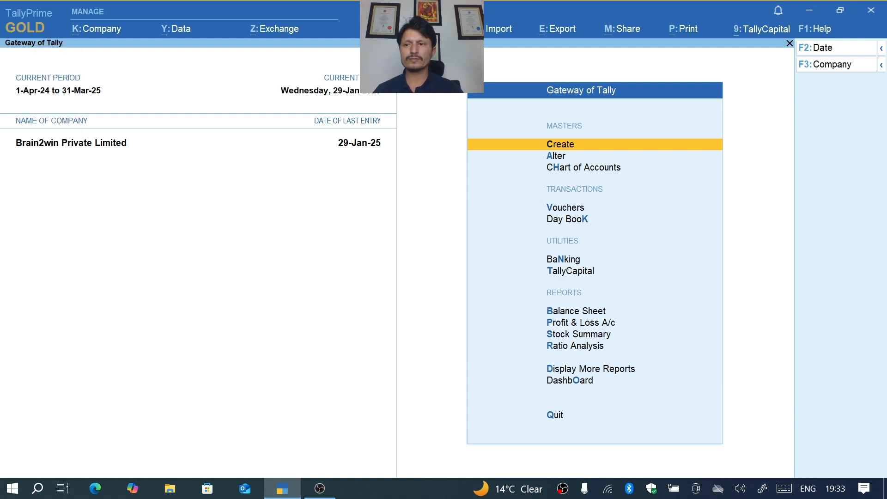
key("XF86AudioMute")
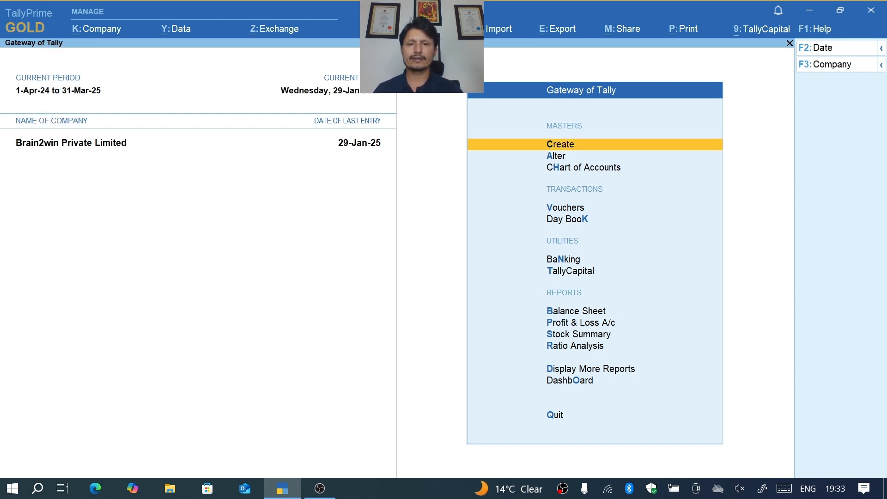
- Start creating a new Stock Item master from the Gateway of Tally
key("Return")
key("Down")
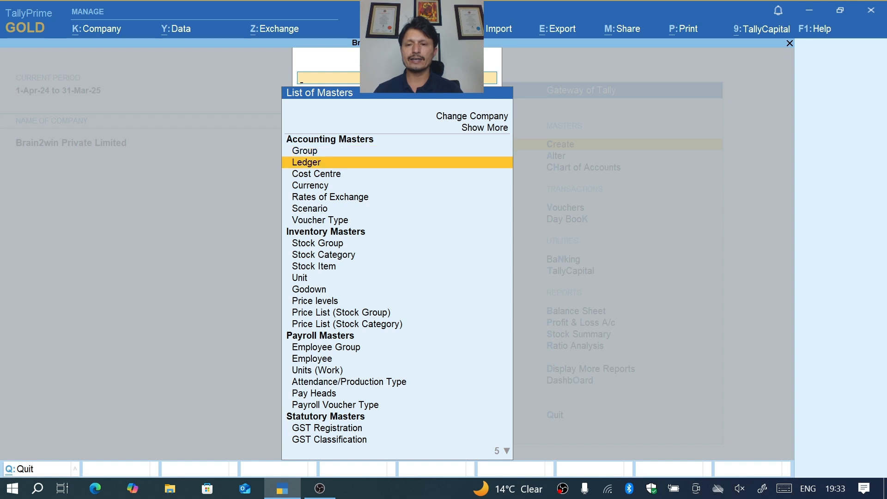
key("Down")
key("Down")
key("Down")
key("Down")
key("Down")
key("Down")
key("Down")
key("Down")
key("Return")
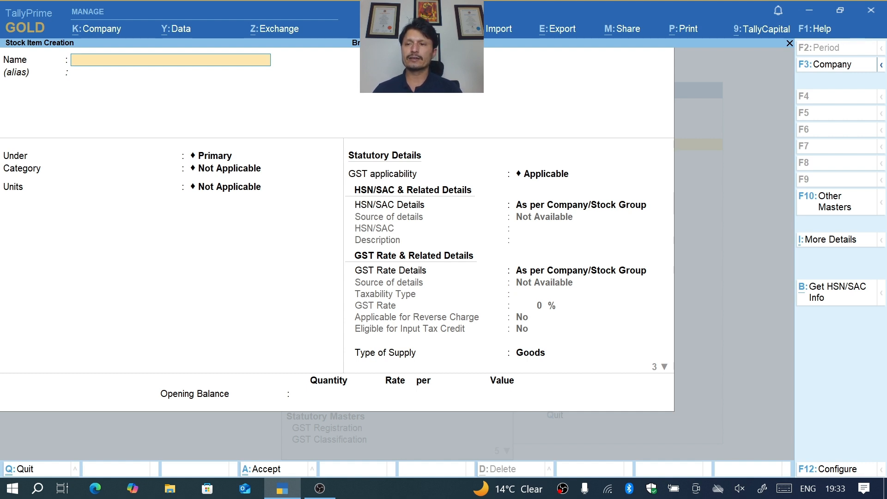
type("Lapro")
key("BackSpace")
key("BackSpace")
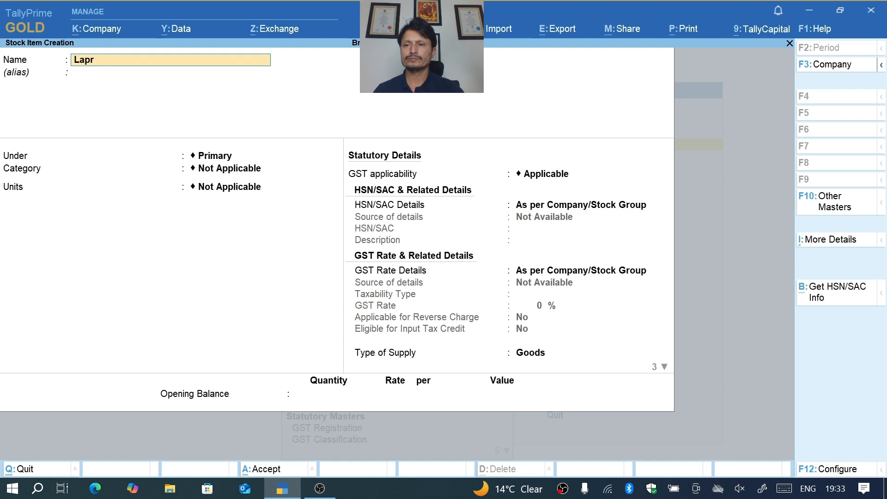
type("top")
key("Return")
key("Return")
key("Return")
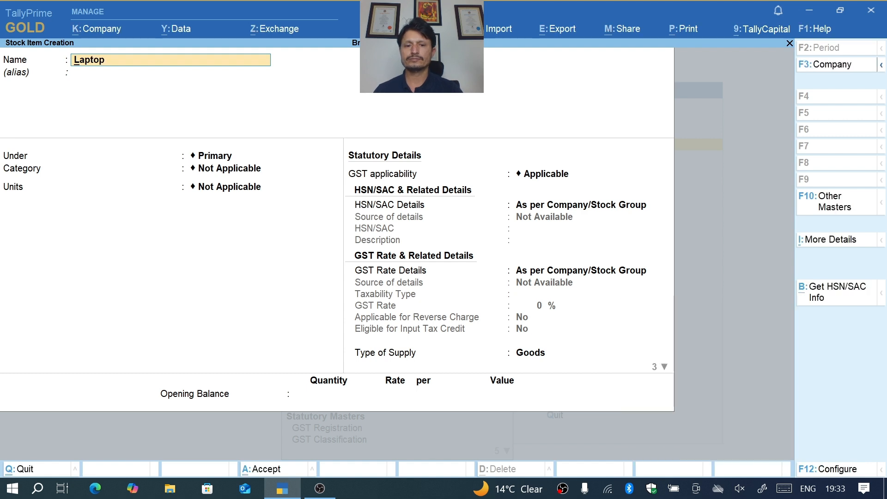
key("Escape")
key("Escape")
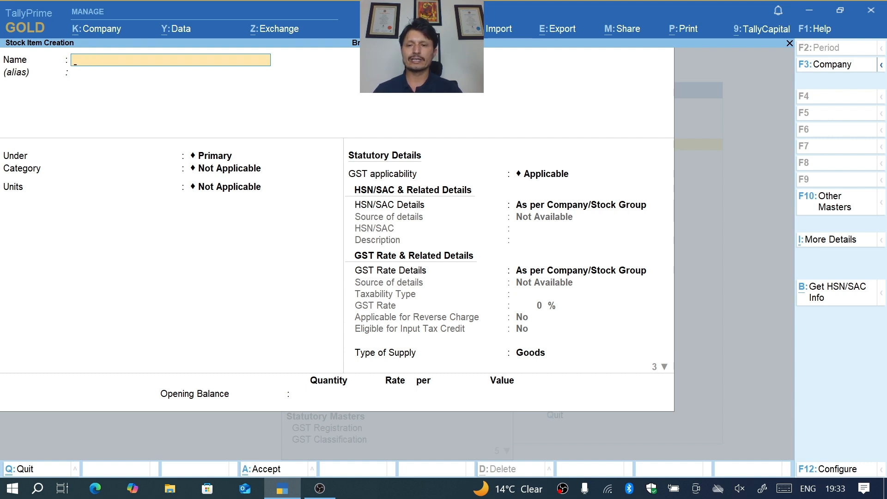
- Name the new stock item Mobile Phone, leaving the alias blank
type("Mobile Phone")
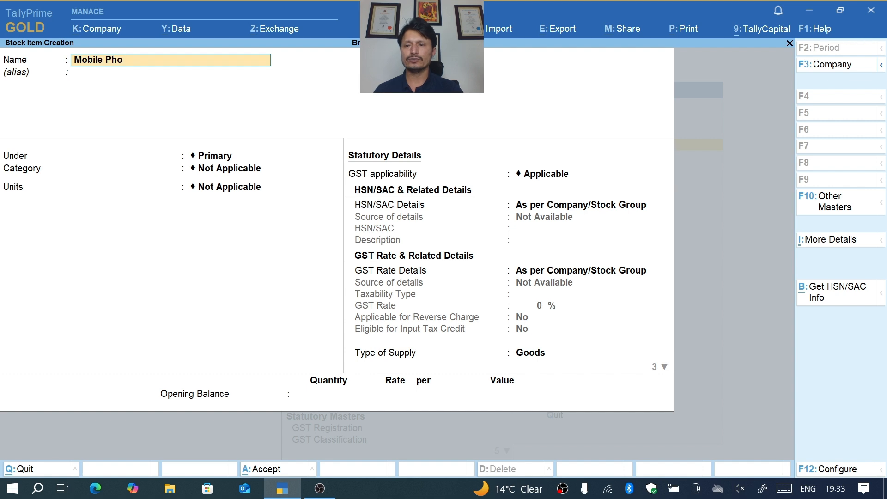
key("Return")
key("Return")
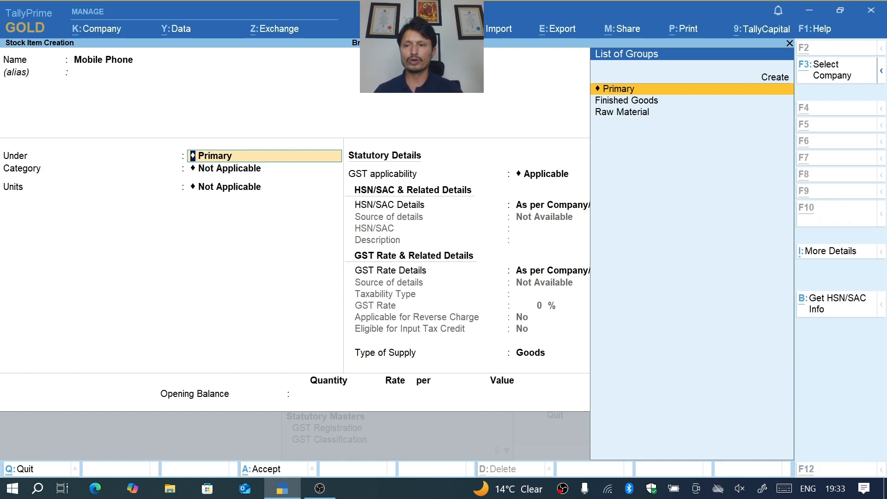
- Create a stock group Fixed Assets under Primary with default quantity, HSN/SAC and GST settings, and use it as the item's parent group
key("alt+c")
type("Fixed Assets")
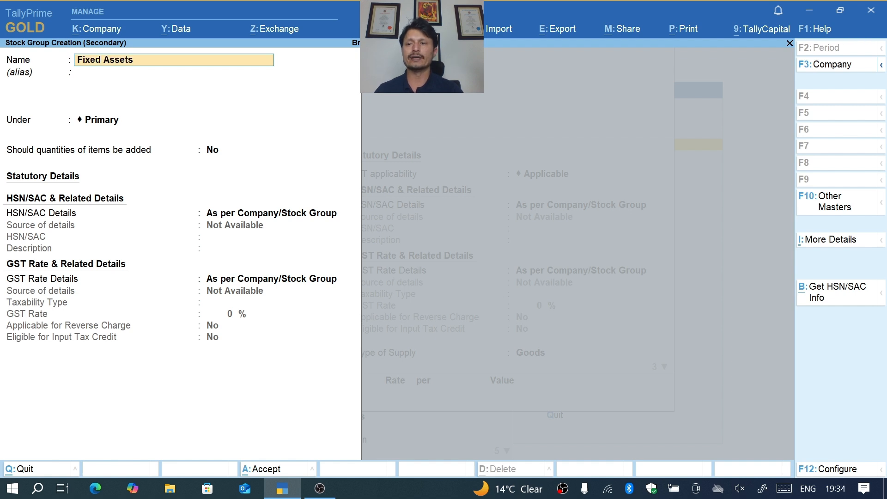
key("Return")
key("Return")
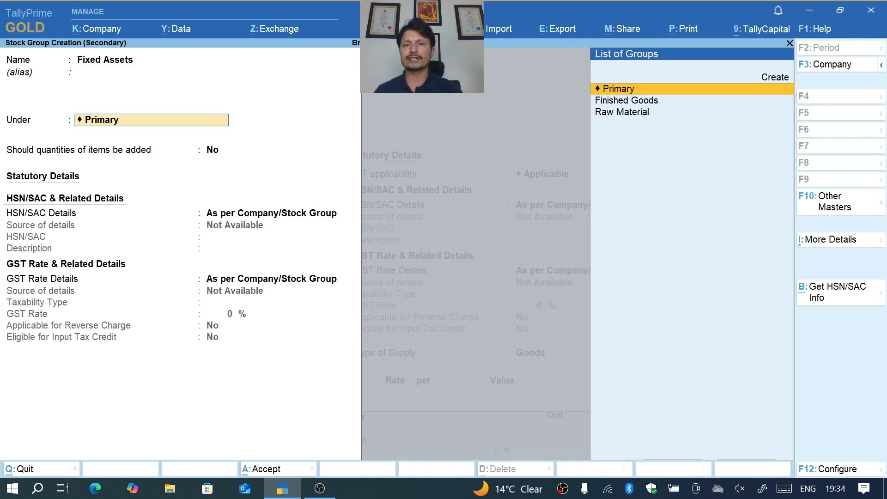
key("Return")
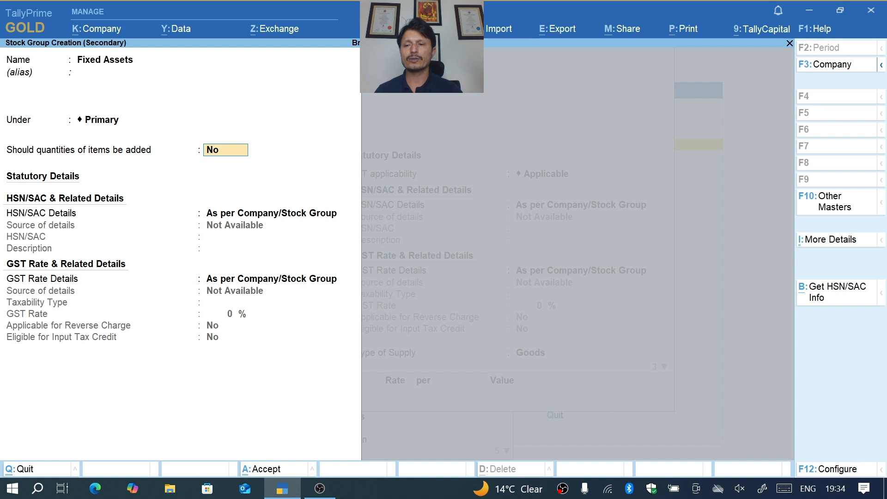
key("Return")
key("Return")
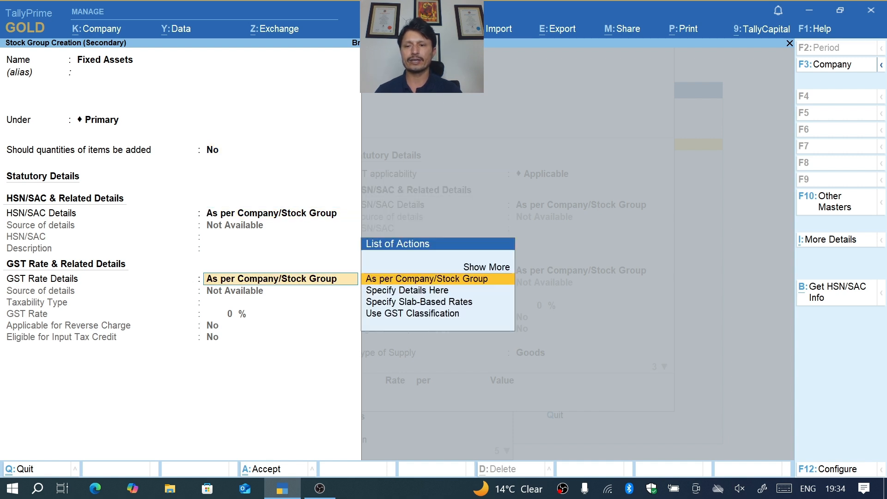
key("Return")
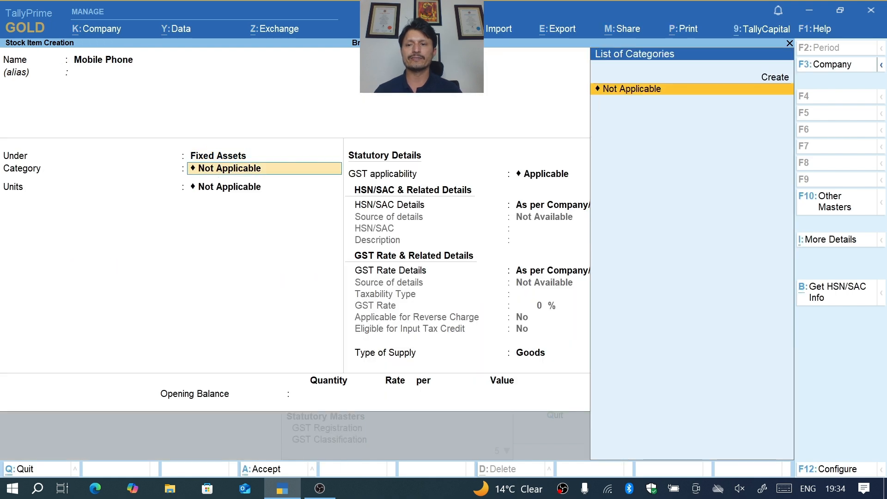
- Set the Mobile Phone item's category to Not Applicable and its units to Nos, with no BOM components
key("Return")
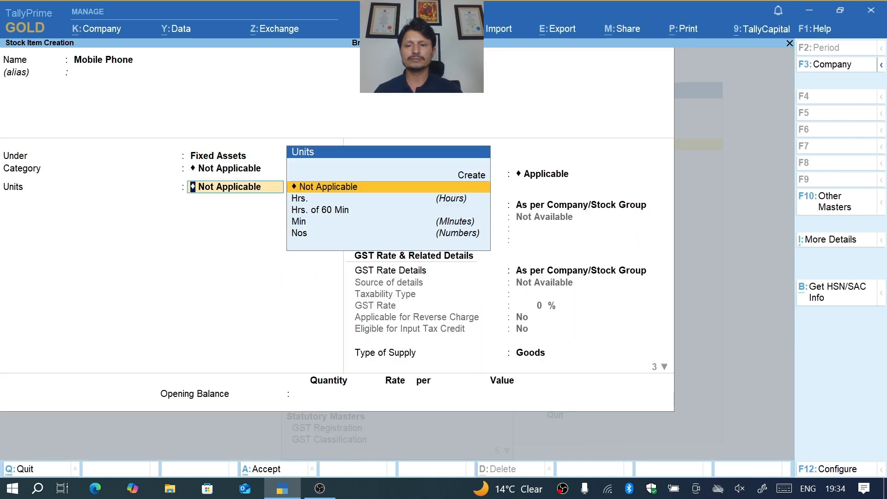
key("Down")
key("Down")
key("Down")
key("Down")
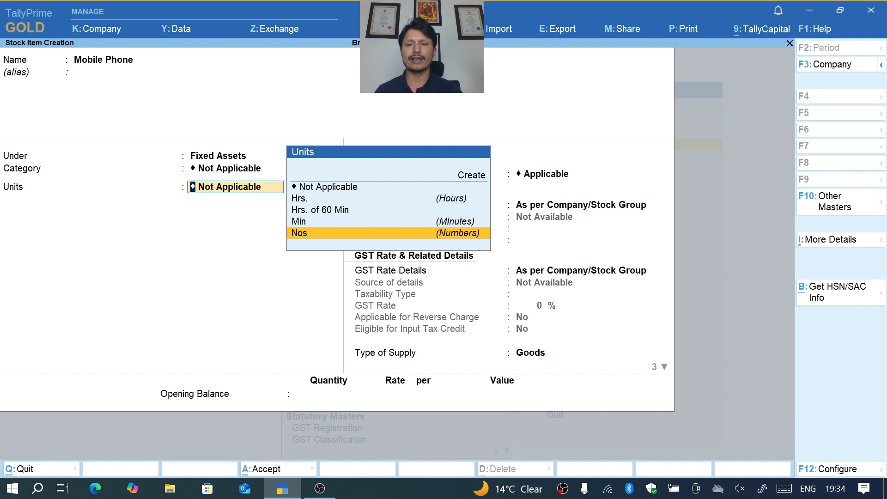
key("Return")
key("Return")
key("Return")
key("Return")
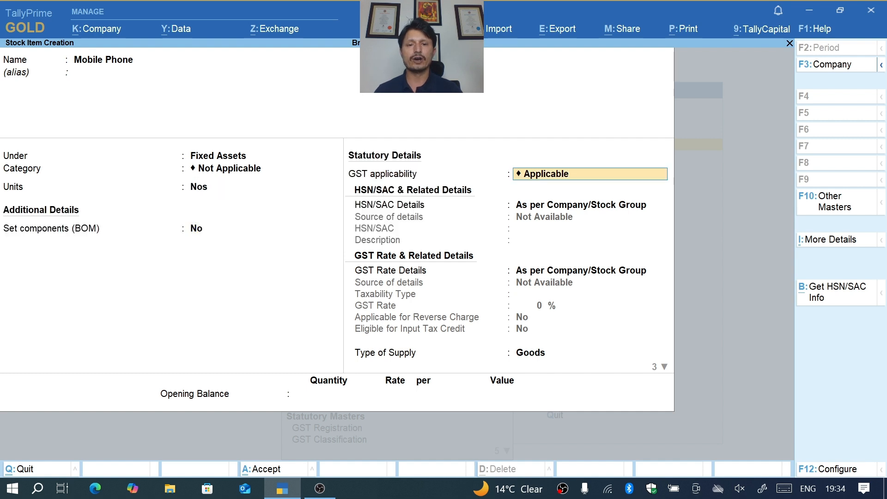
- Keep GST applicability as Applicable and the HSN/SAC details as As per Company/Stock Group
key("BackSpace")
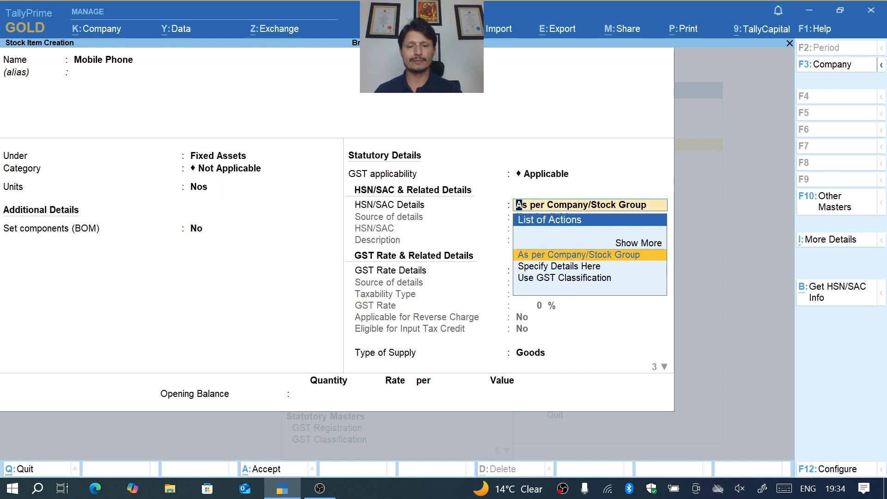
key("Return")
key("BackSpace")
key("Down")
key("Up")
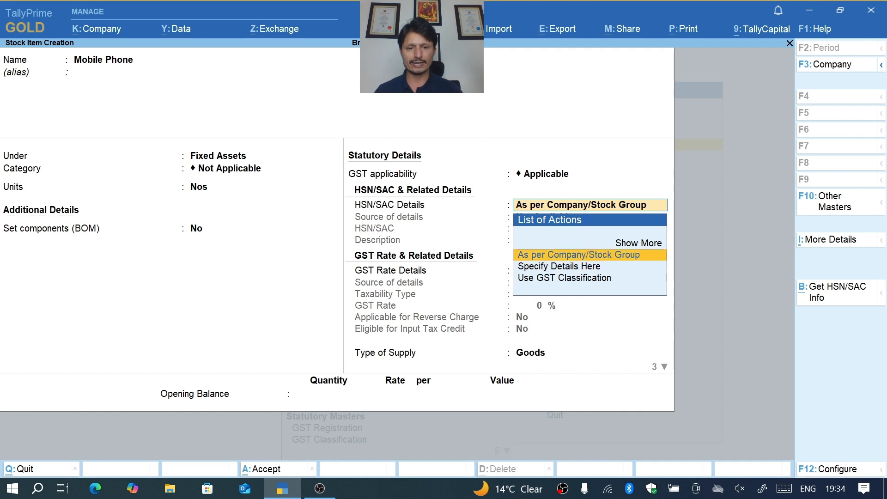
key("Return")
key("Return")
- Specify the item's own GST rate details as Taxable at 18%, without reverse charge and eligible for input tax credit
key("BackSpace")
key("Down")
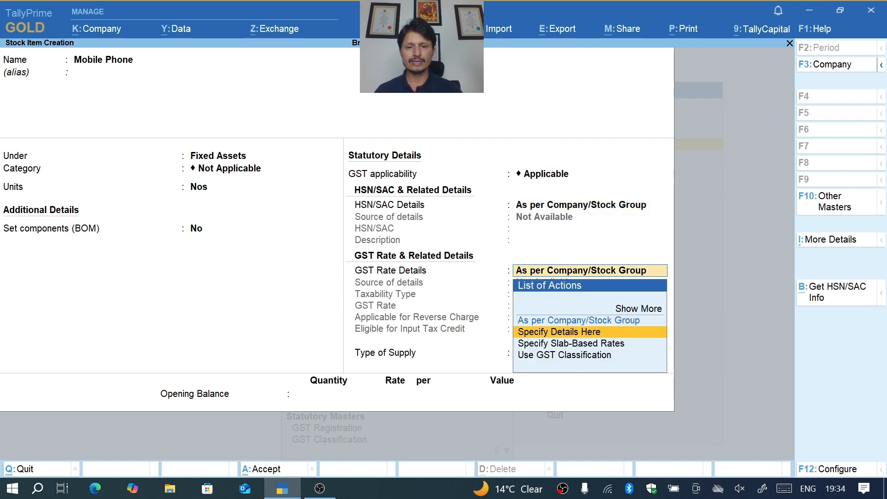
key("Return")
key("Return")
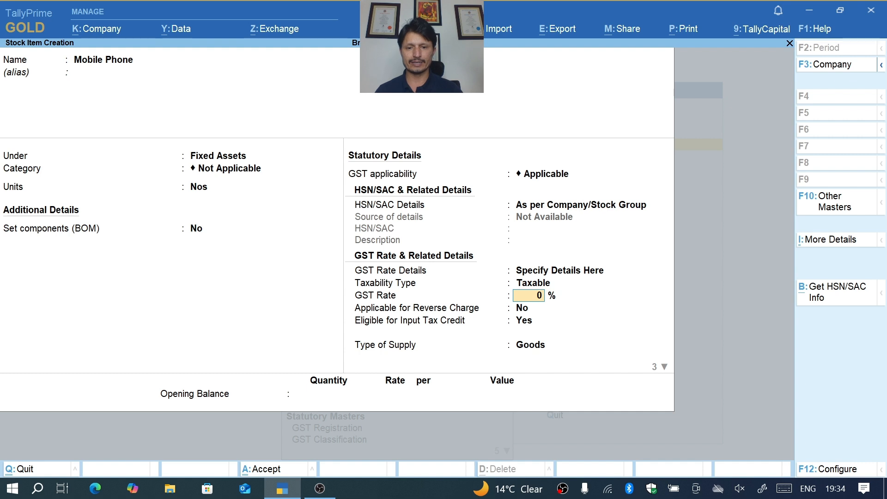
type("18")
key("Return")
key("Return")
- Set the type of supply to Capital Goods and keep the item not inclusive of duties and taxes
key("Return")
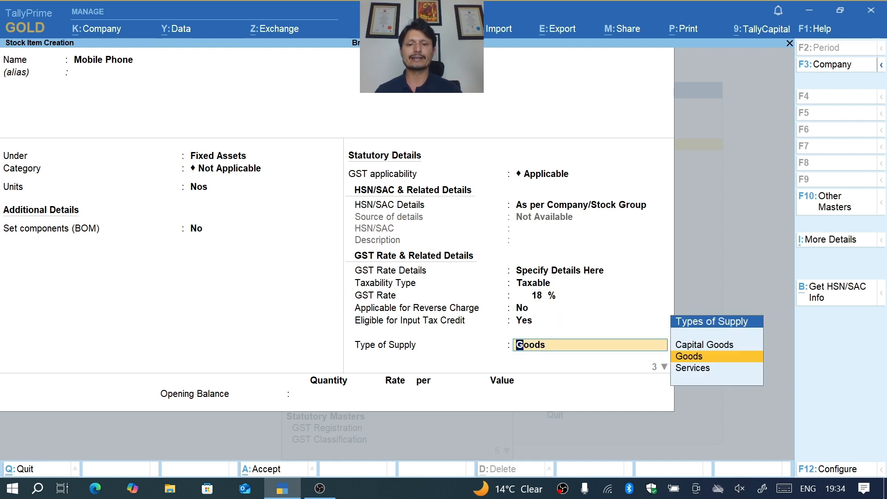
key("Up")
key("Return")
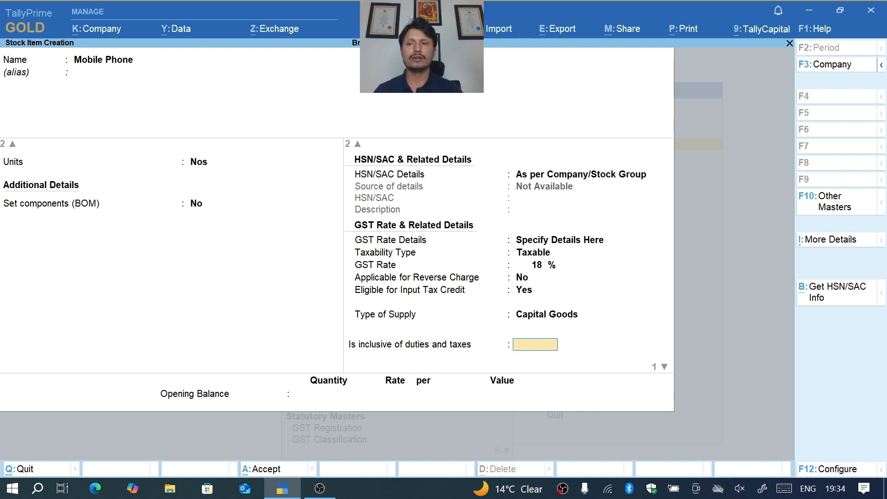
key("Return")
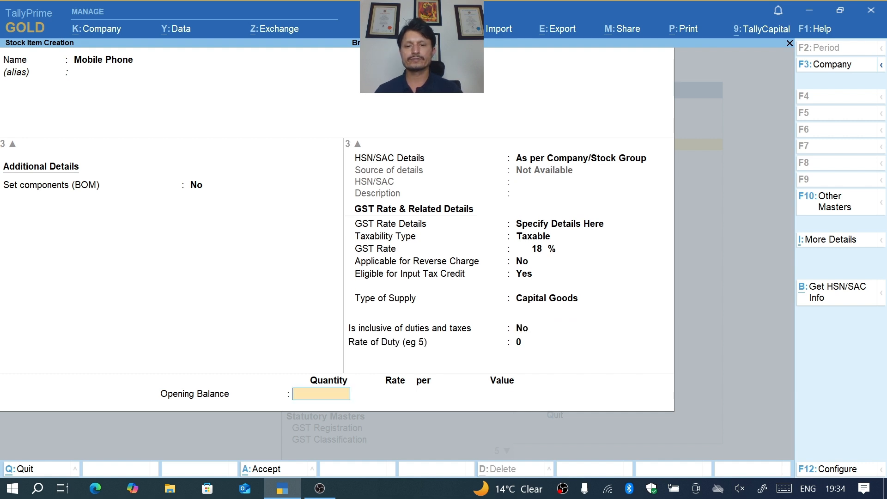
- Save the Mobile Phone stock item without an opening balance and return to the Gateway of Tally
key("Return")
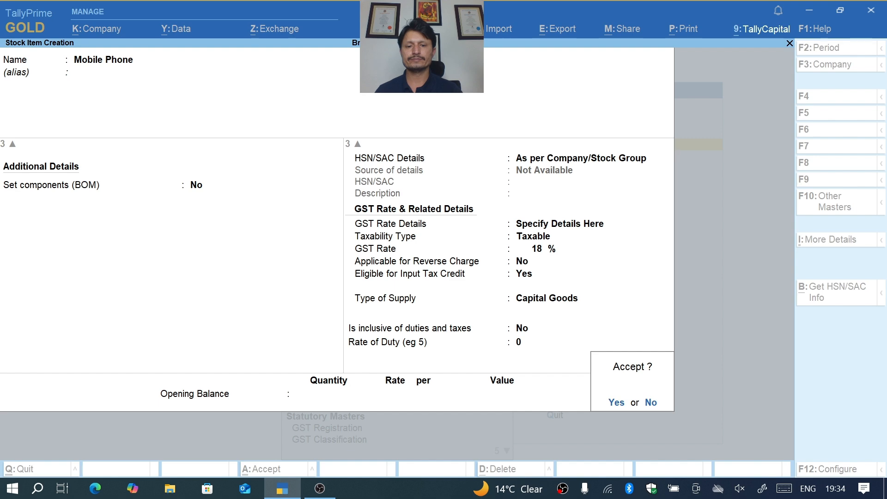
key("Return")
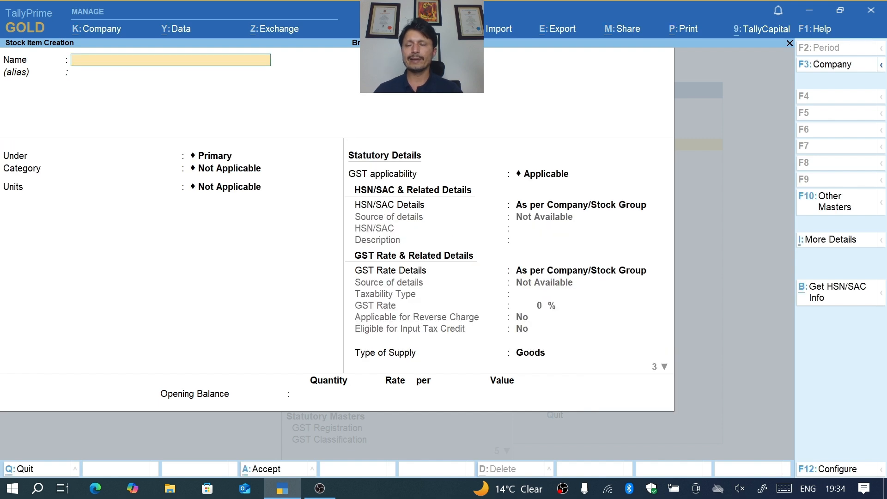
key("Escape")
key("Return")
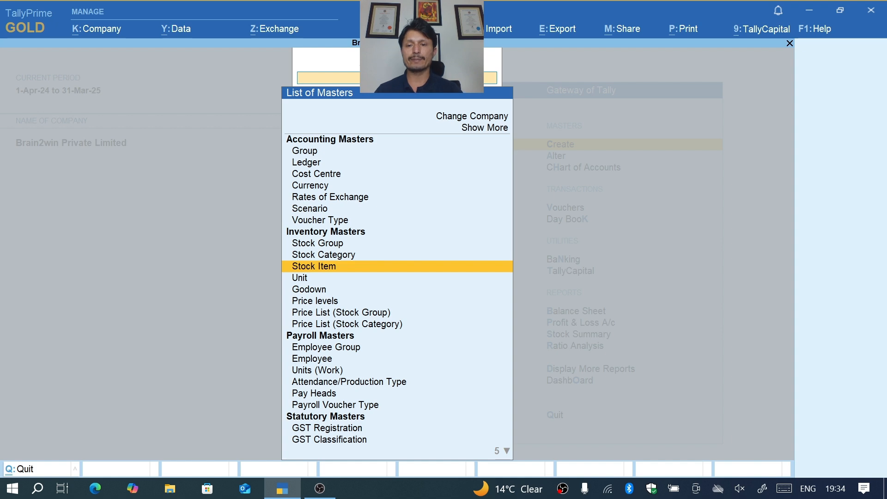
key("Return")
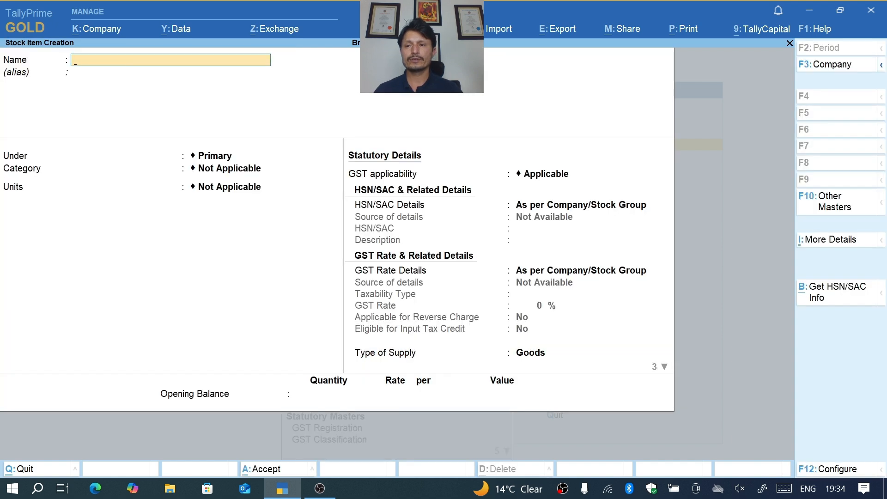
key("Escape")
key("Return")
key("Escape")
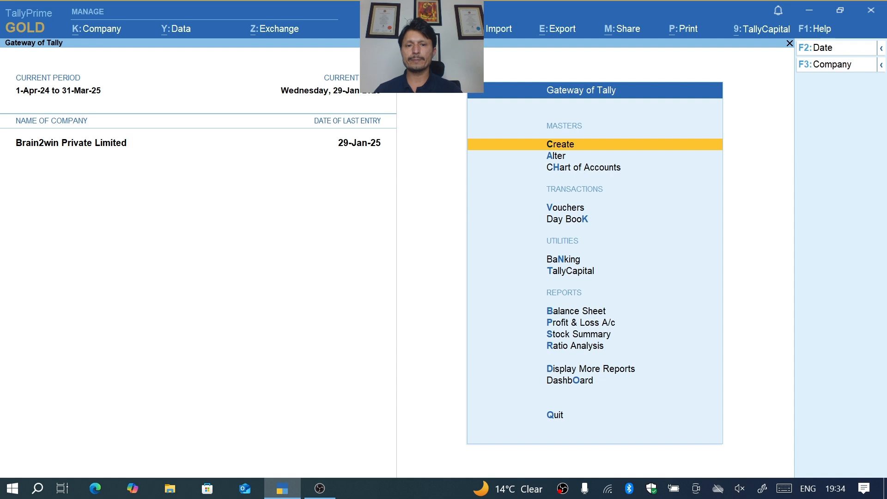
- Open a new purchase voucher and change its mode to Item Invoice
key("Down")
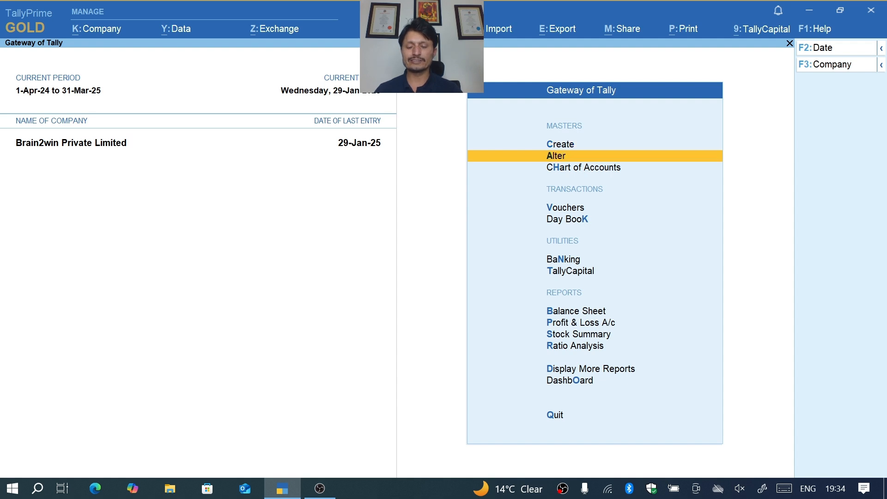
key("v")
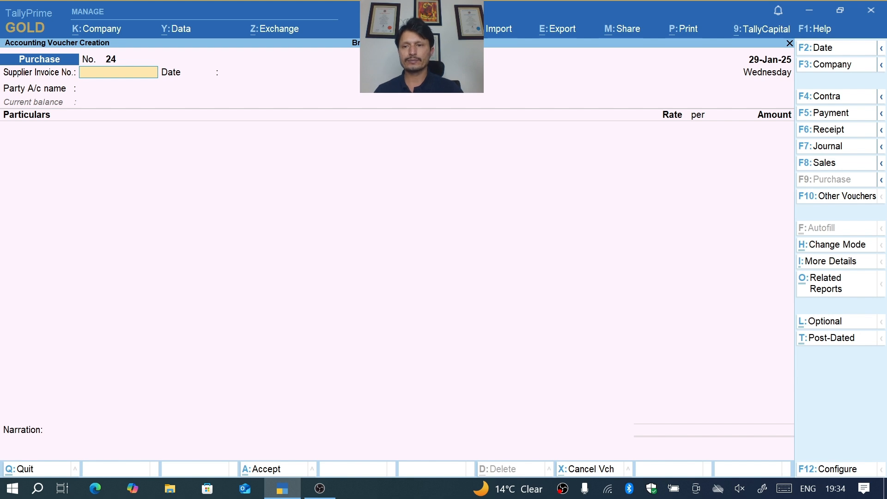
key("ctrl+h")
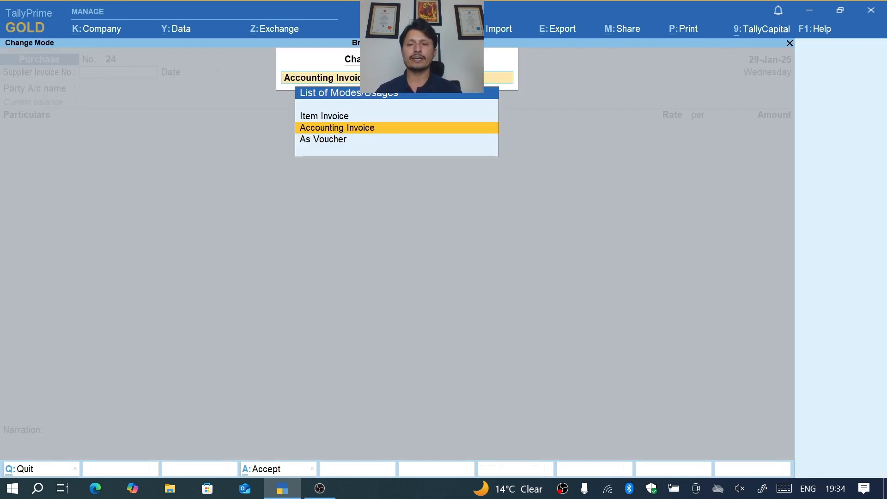
key("Up")
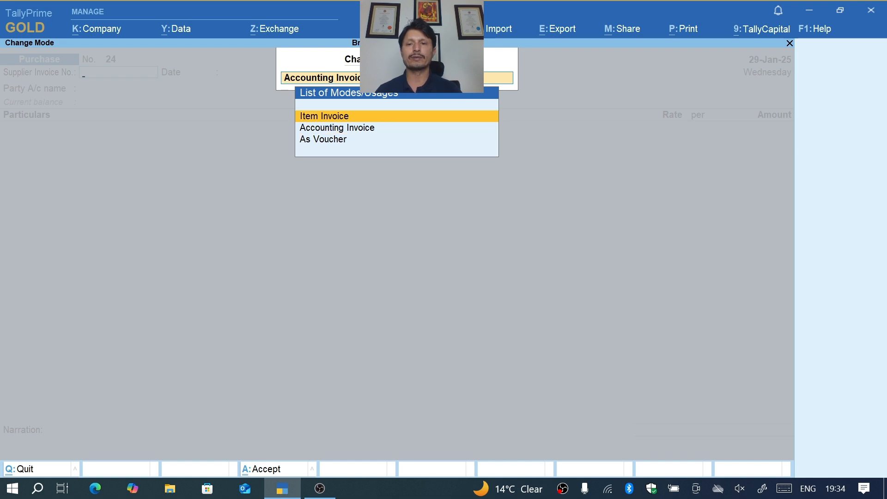
key("Return")
- Enter supplier invoice number 1231 and choose ADITYA ENTERPRISES as the party, accepting its default party details
type("1231")
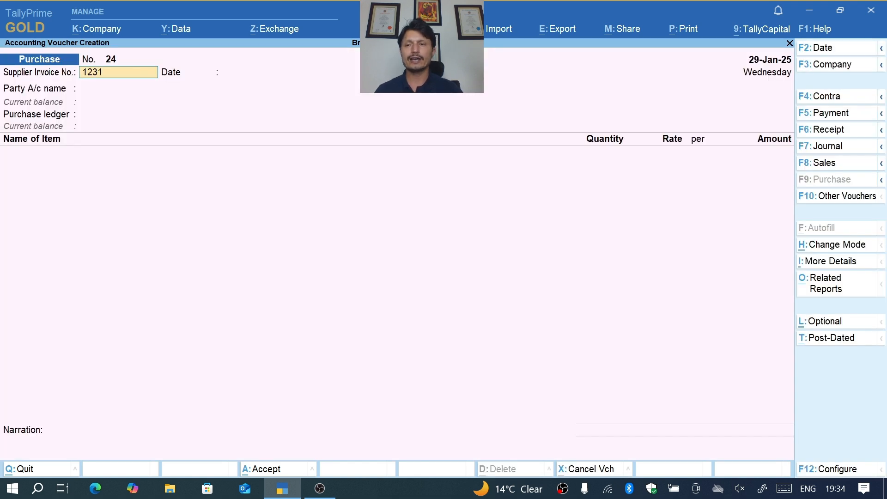
key("Return")
key("Return")
key("Down")
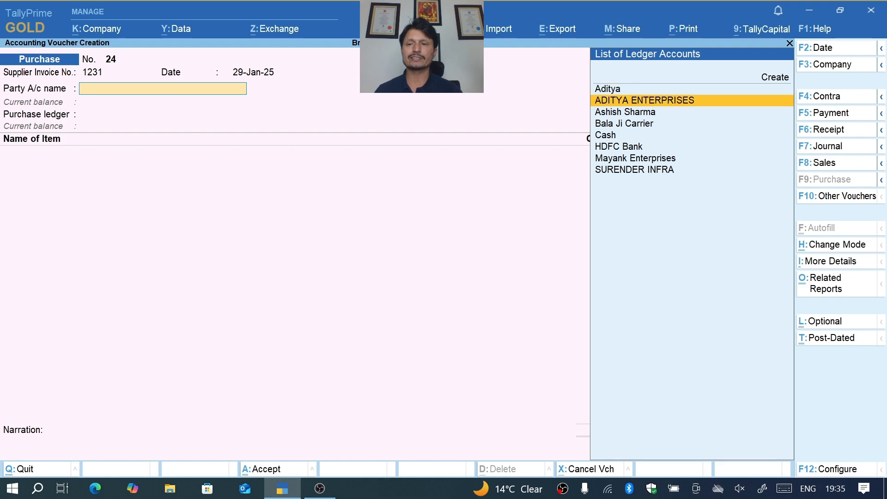
key("Return")
key("ctrl+a")
key("Return")
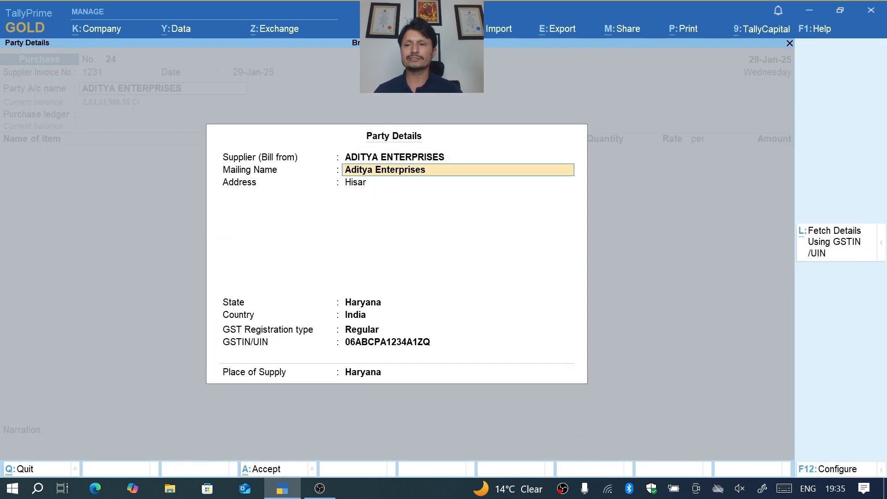
key("ctrl+a")
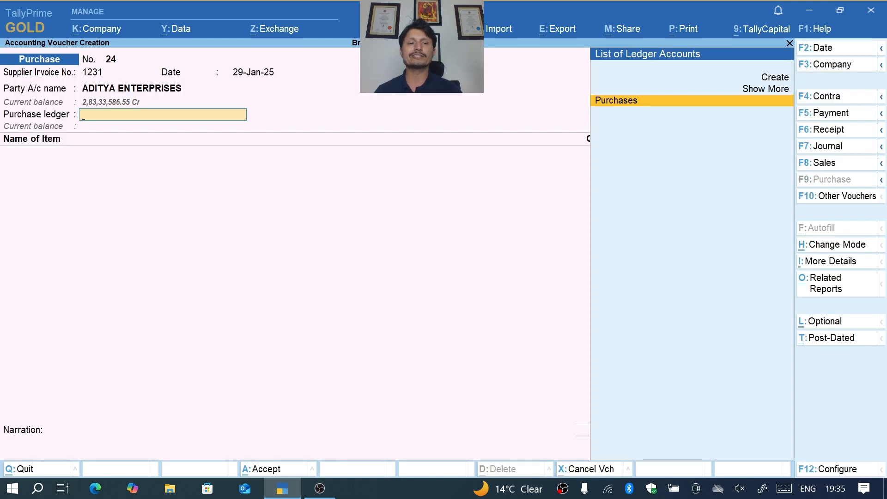
- Show more ledgers for the purchase ledger field, then quit the voucher without saving and stay in the Gateway of Tally
key("Up")
key("Return")
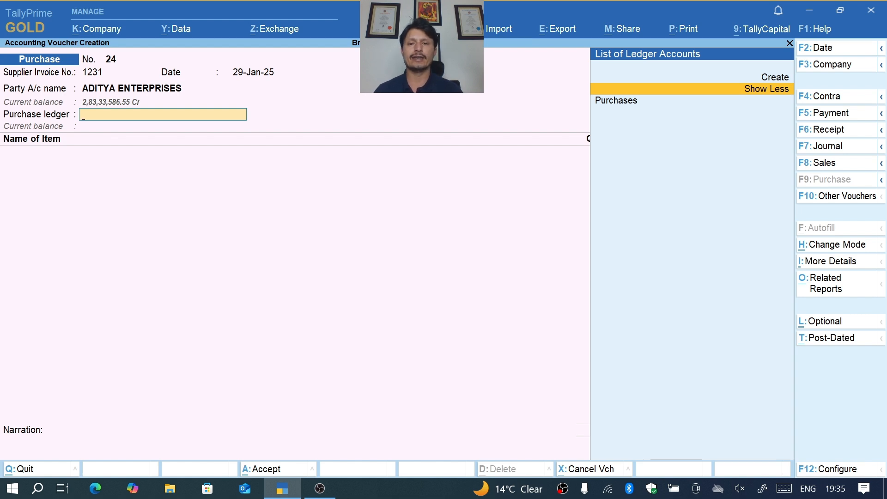
key("Escape")
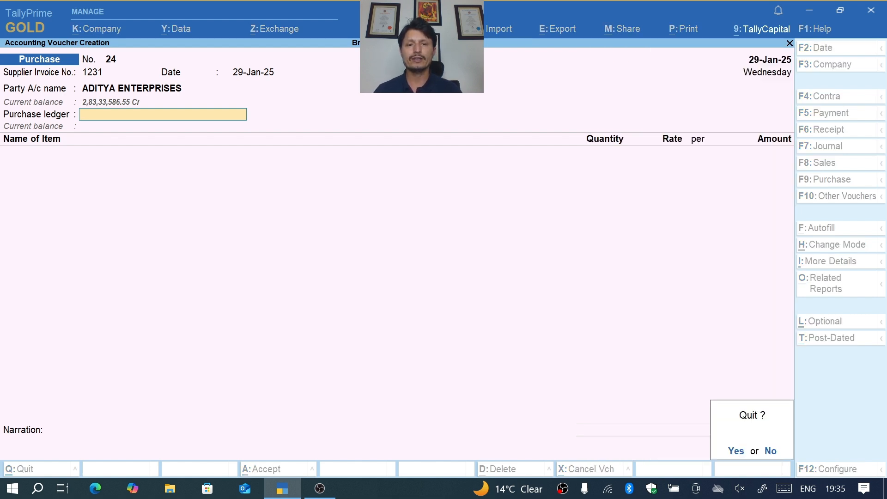
key("y")
key("Escape")
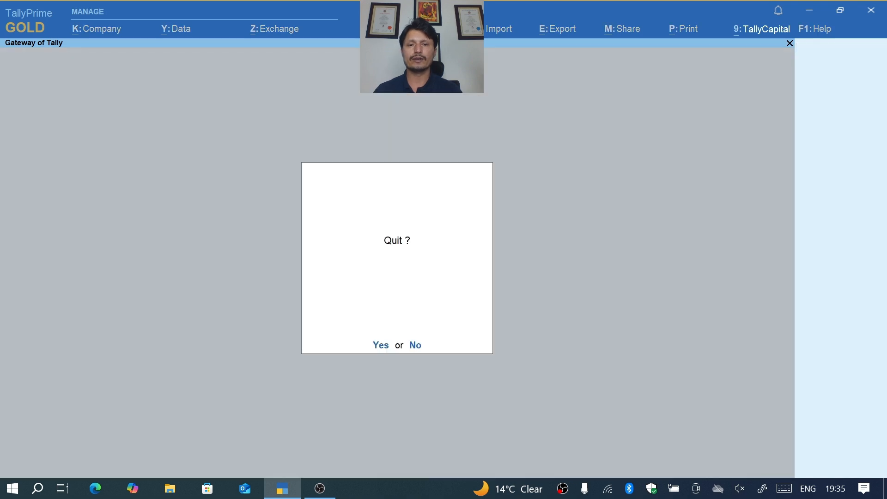
key("n")
- Search the existing ledgers available for alteration for a fixed assets ledger
key("Down")
key("Return")
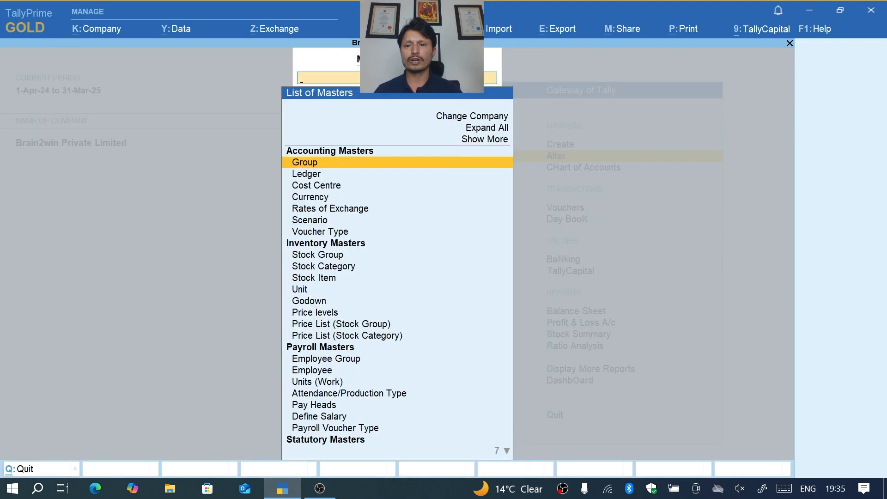
key("Down")
key("Return")
type("F")
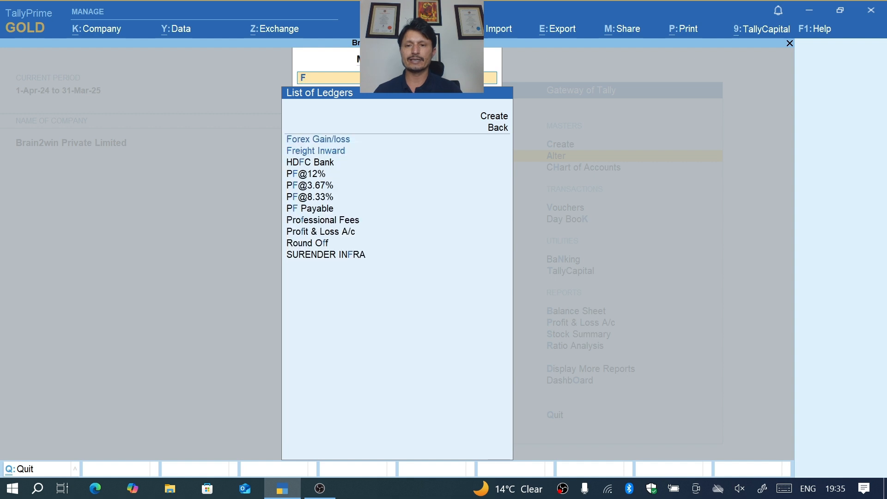
type("i")
key("BackSpace")
key("BackSpace")
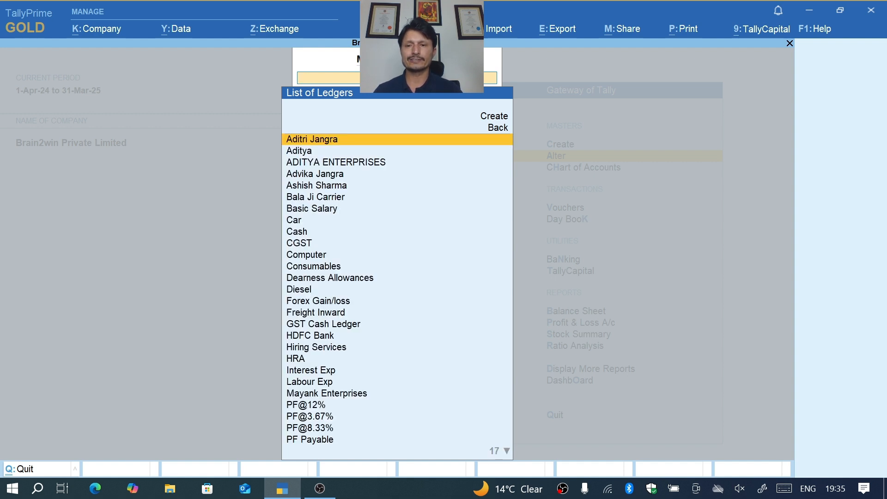
type("f")
key("BackSpace")
type("fix")
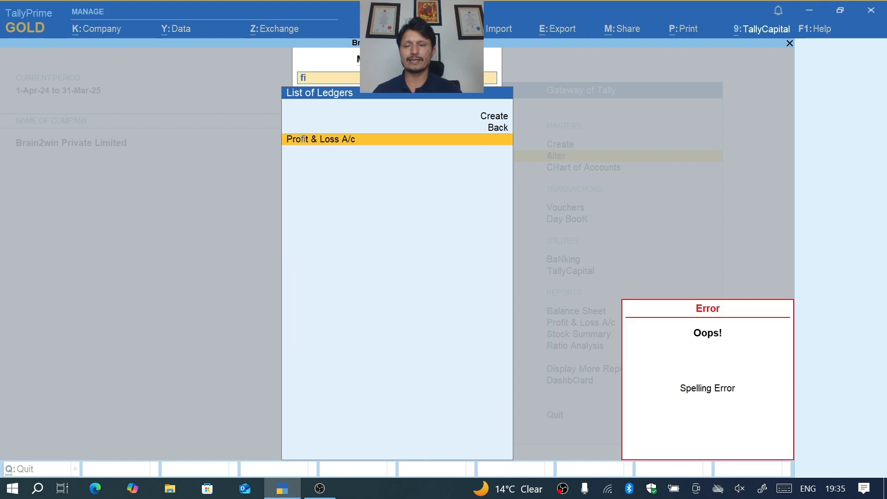
key("BackSpace")
key("BackSpace")
key("Escape")
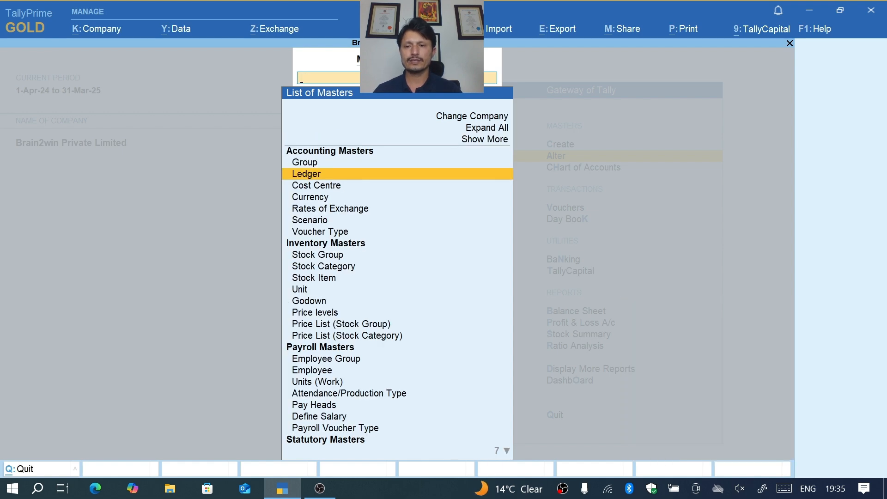
key("Down")
key("Down")
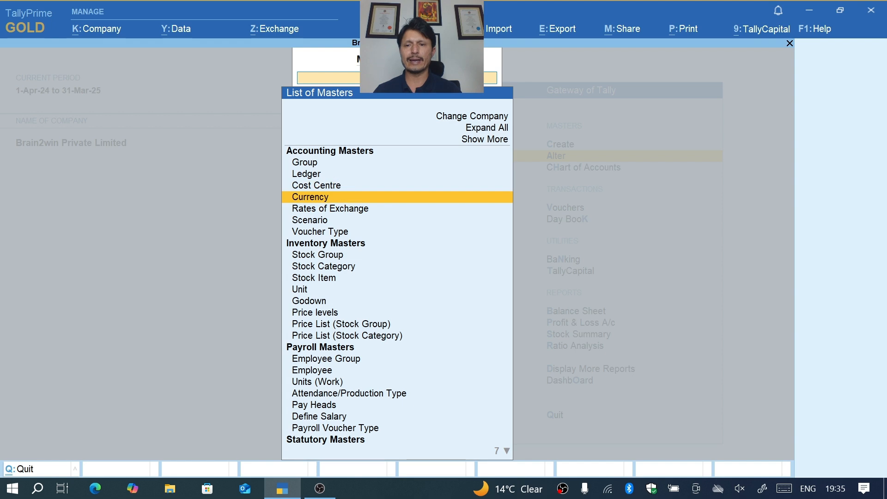
key("Up")
key("Up")
key("Down")
key("Down")
key("Down")
key("Down")
key("Down")
key("Up")
key("Down")
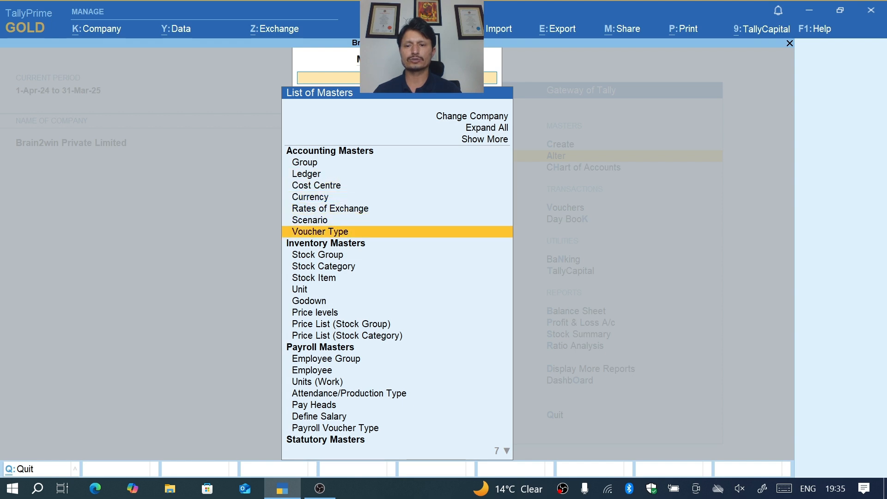
- Start creating a new ledger named "Fixed Assstes" with no alias
key("Escape")
key("Up")
key("Return")
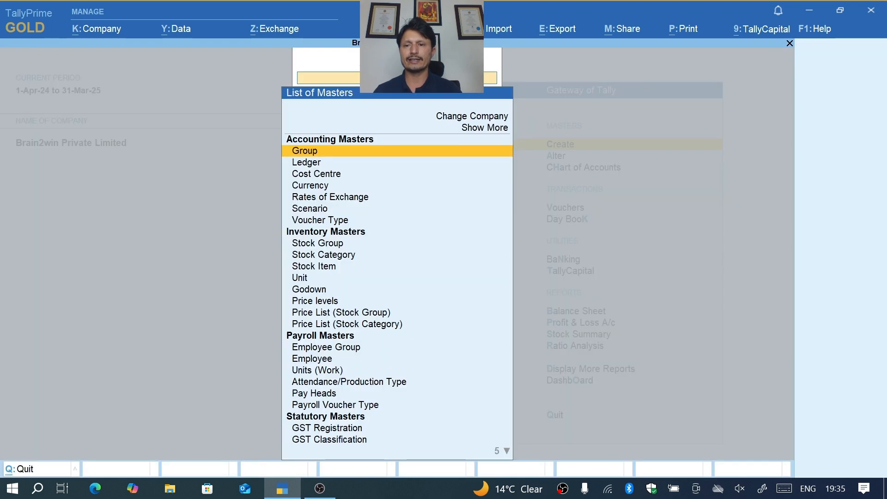
key("Down")
key("Return")
type("Fi")
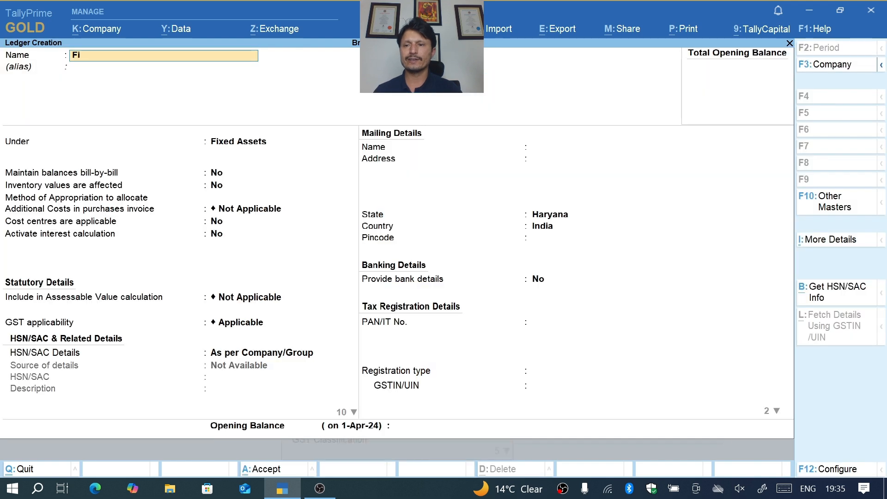
type("xed Assstes")
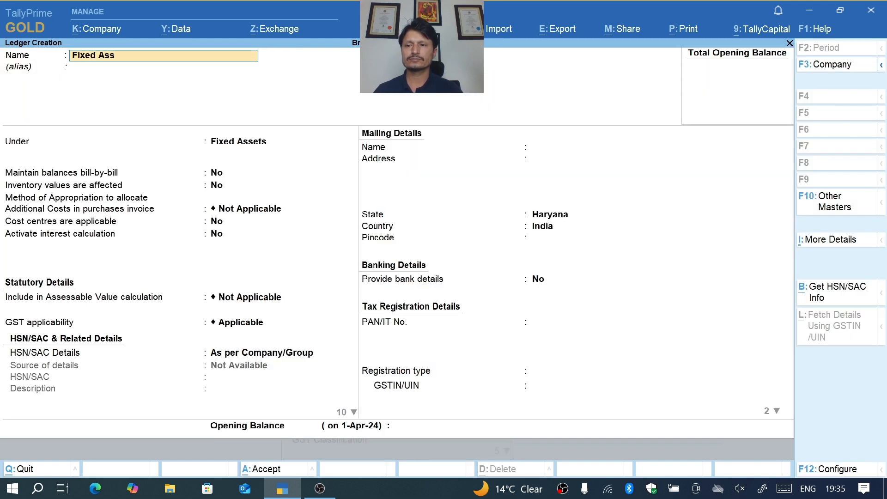
key("Return")
key("Return")
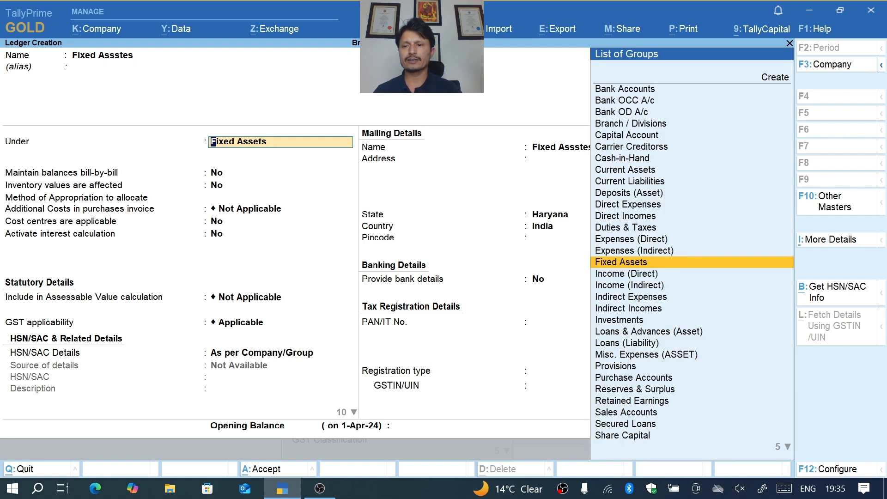
- Place the ledger under the Fixed Assets group and keep bill-by-bill balances set to No
key("Return")
key("Return")
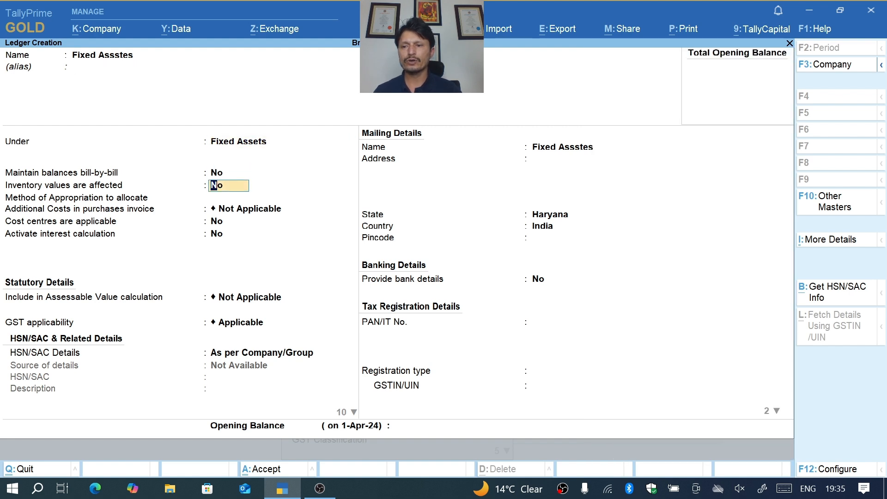
key("Return")
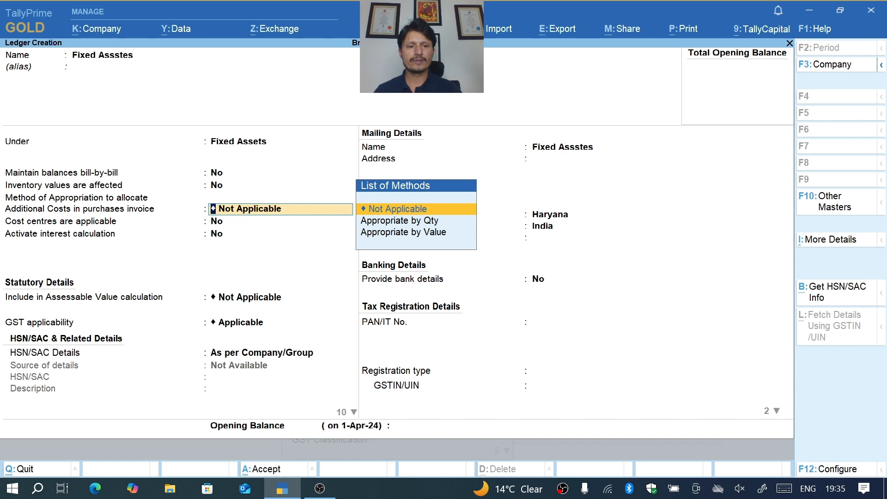
- Set Inventory values are affected to Yes in the ledger's additional details, keeping bill-by-bill balances at No
key("ctrl+i")
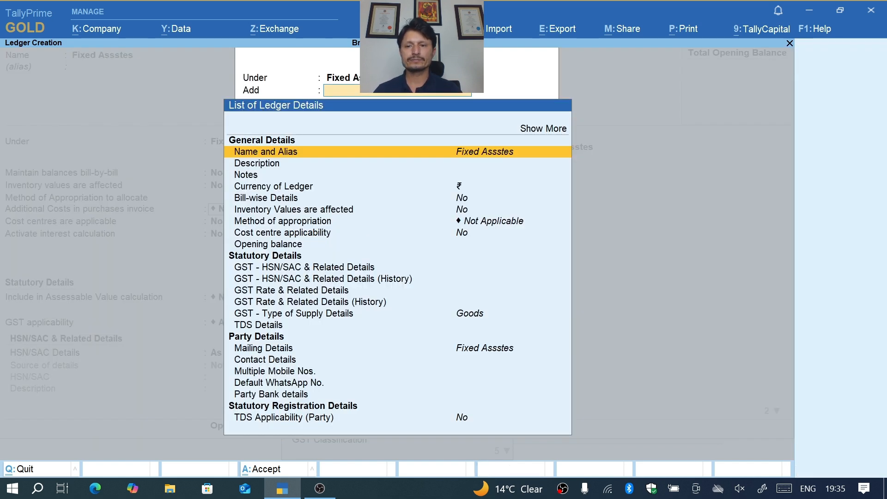
key("Up")
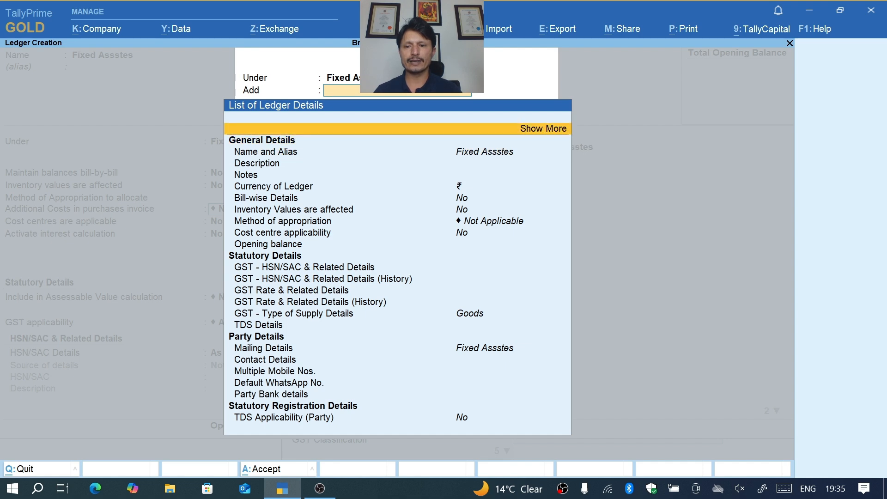
key("Down")
key("Down")
key("Down")
key("Down")
key("Down")
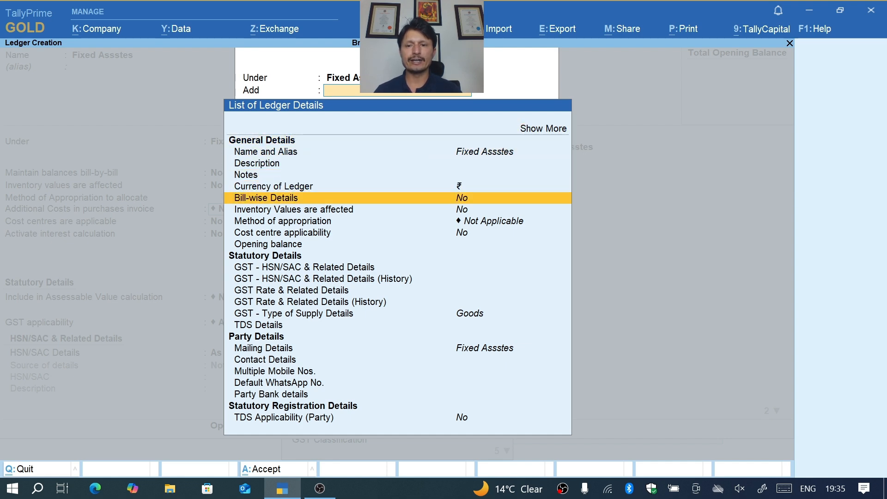
key("Return")
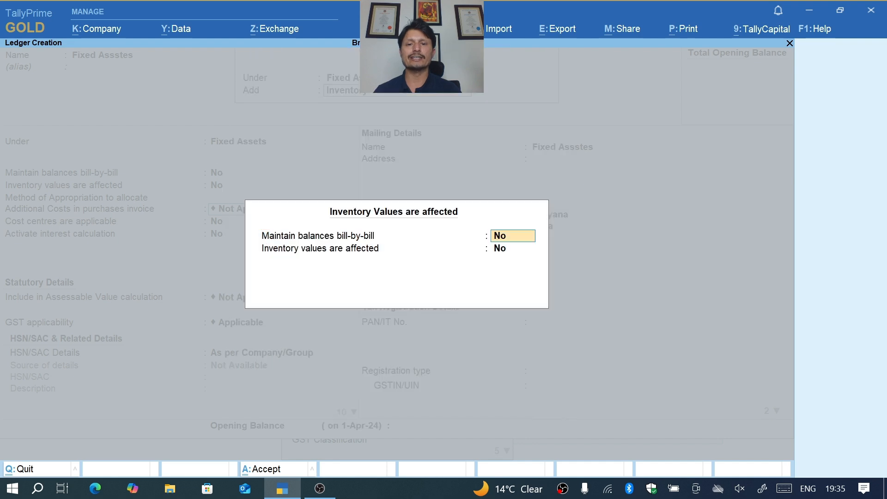
key("Return")
type("y")
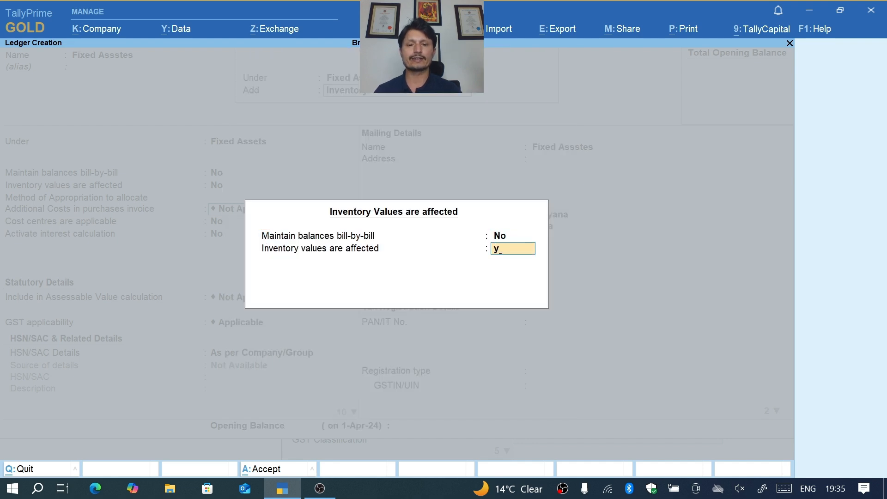
key("Return")
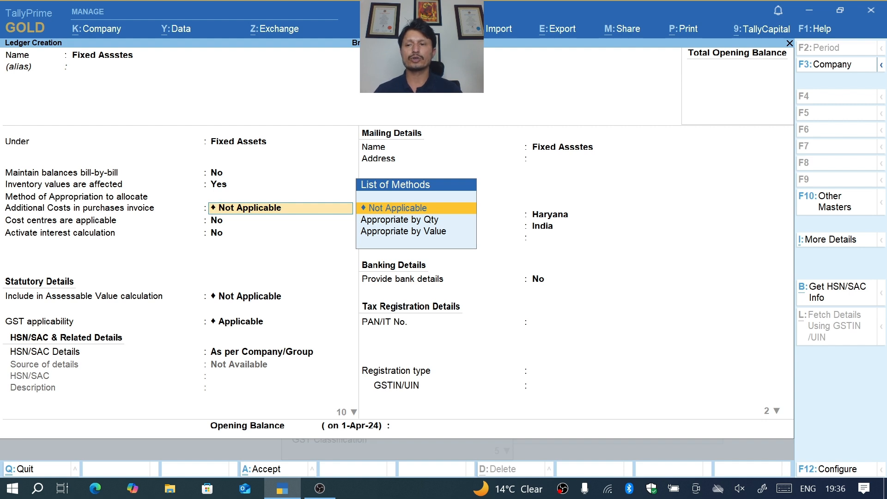
- Keep additional cost allocation Not Applicable and HSN/SAC details As per Company/Group, save the fixed assets ledger, and leave ledger creation
key("BackSpace")
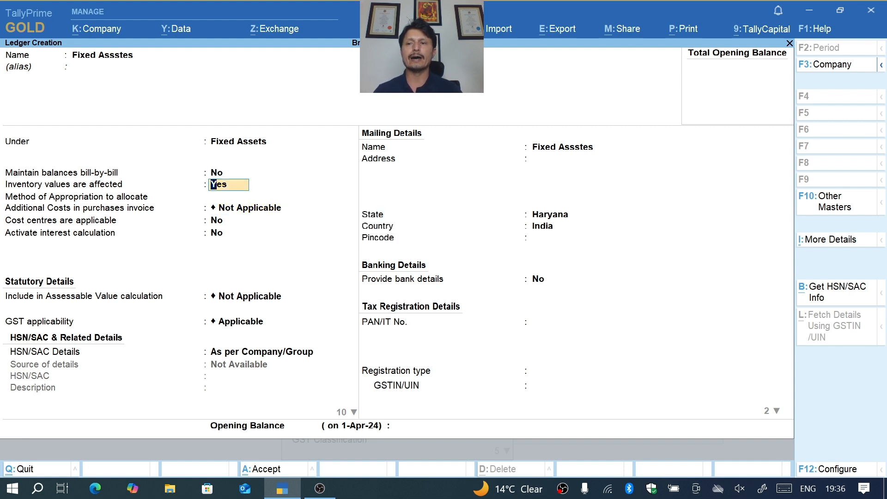
key("Return")
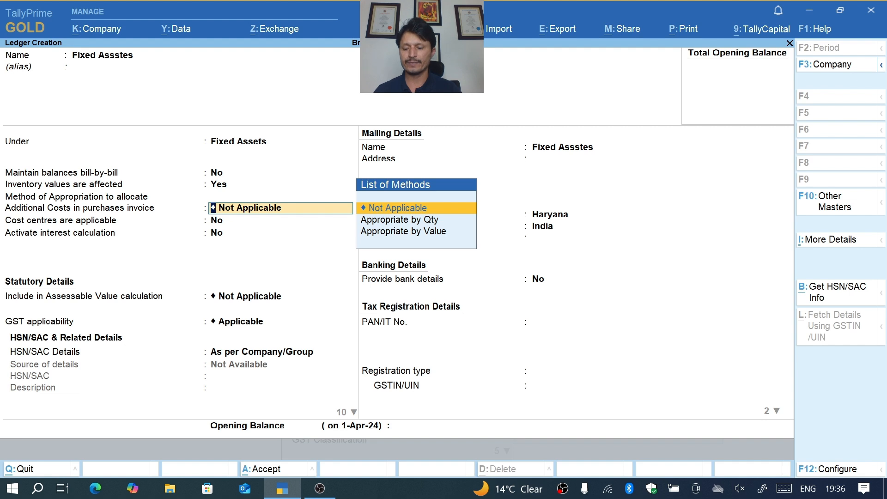
key("Return")
key("Return")
key("Return")
key("Return")
key("Return")
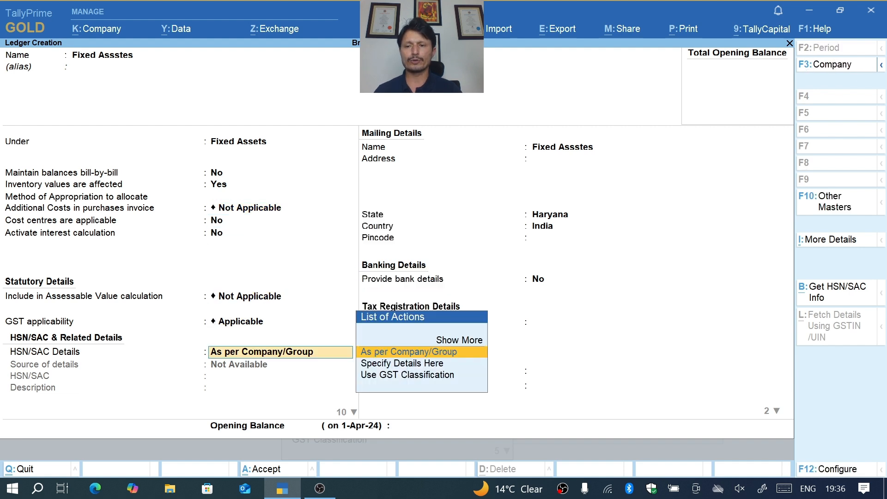
key("Return")
key("ctrl+a")
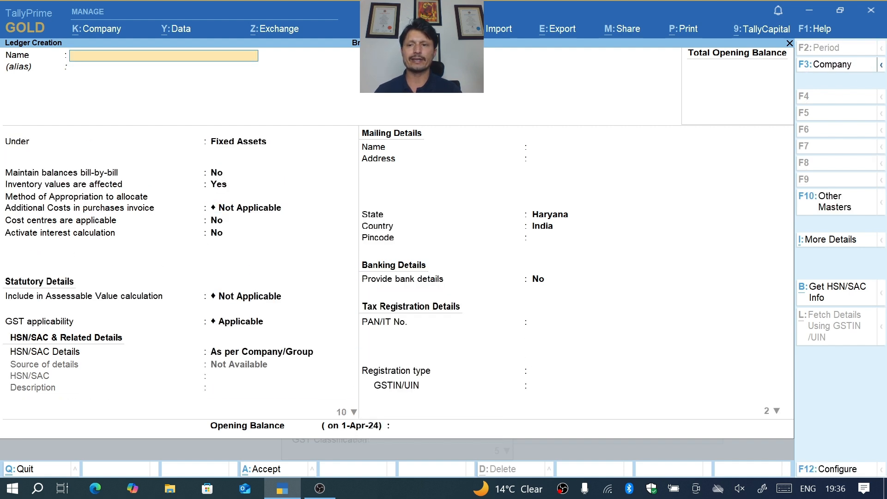
key("Escape")
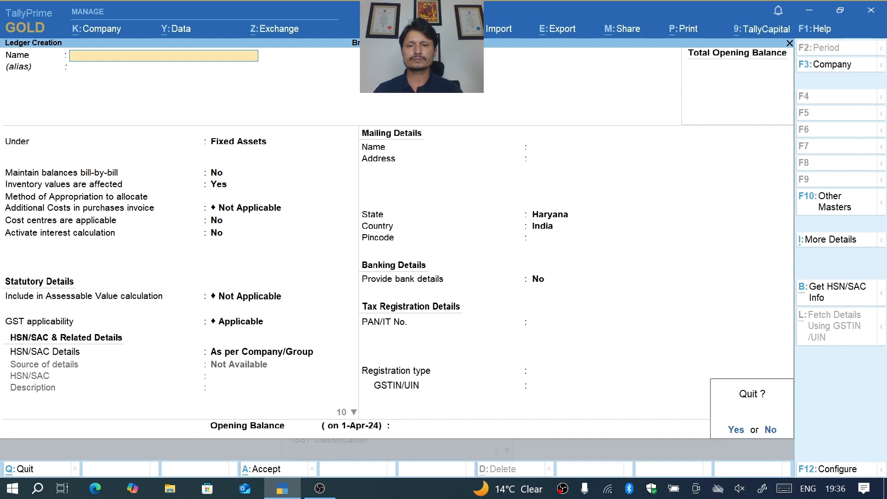
key("Return")
key("Escape")
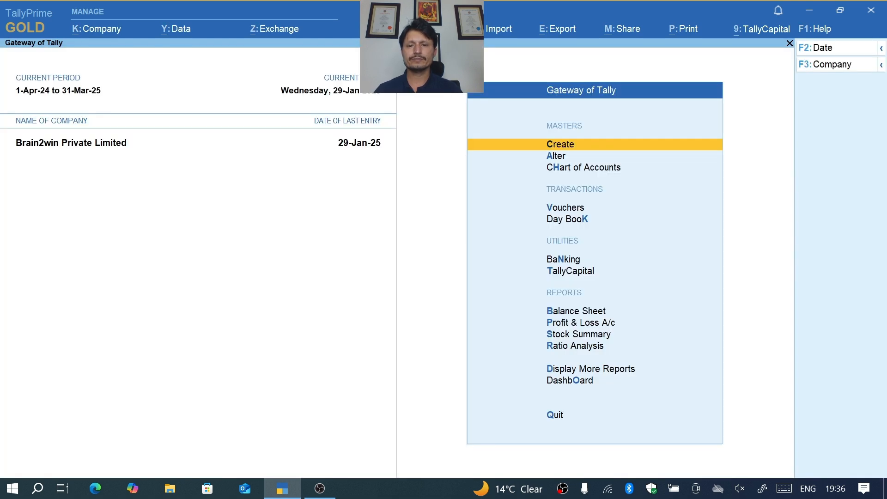
- View the company's Balance Sheet and return to the Gateway of Tally
key("Escape")
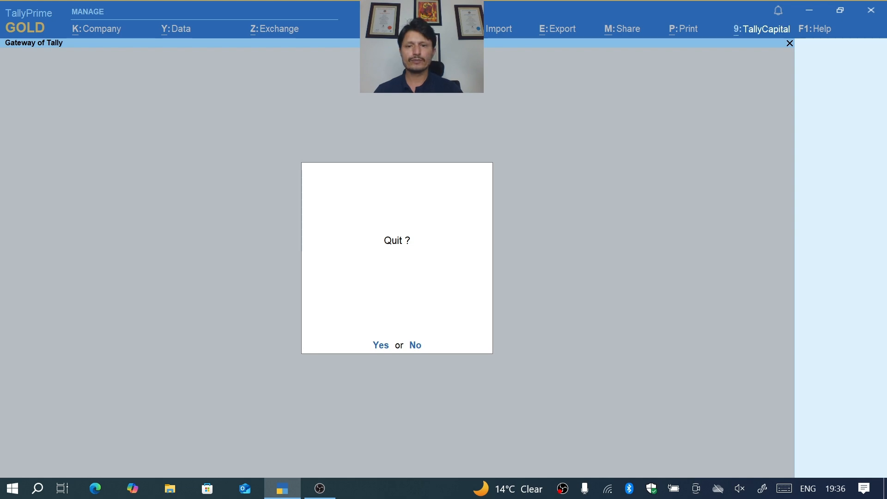
key("Escape")
key("b")
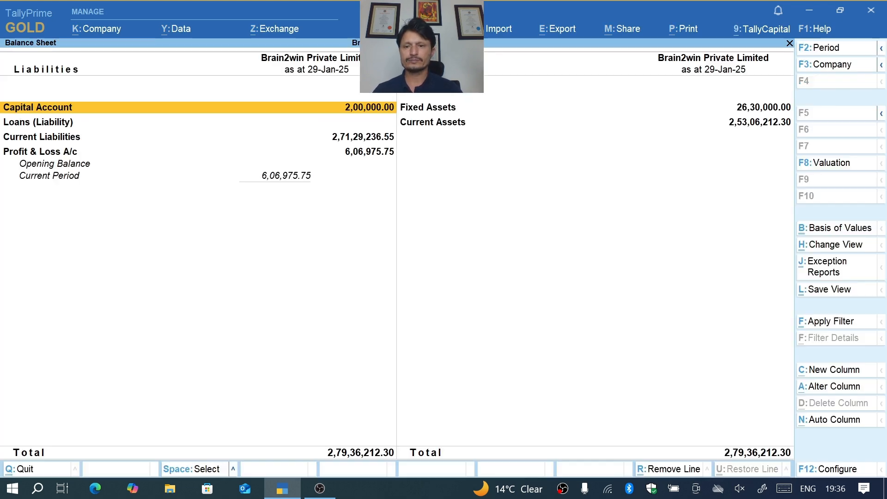
key("Escape")
key("Escape")
key("Escape")
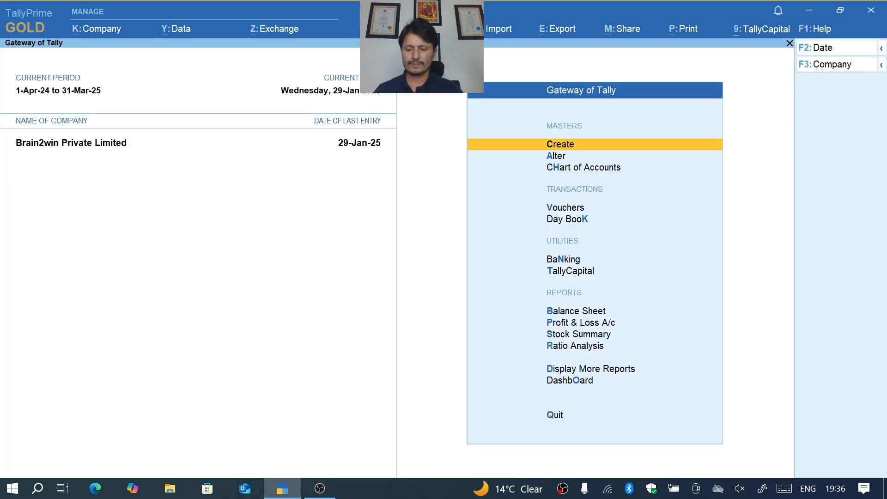
- Start a purchase voucher with supplier invoice number 1213 dated 29-Jan-25
key("v")
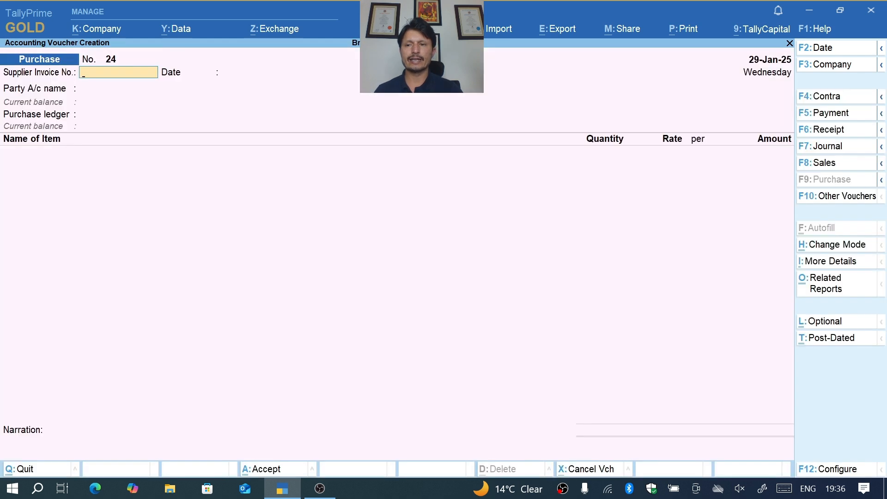
type("1213")
key("Return")
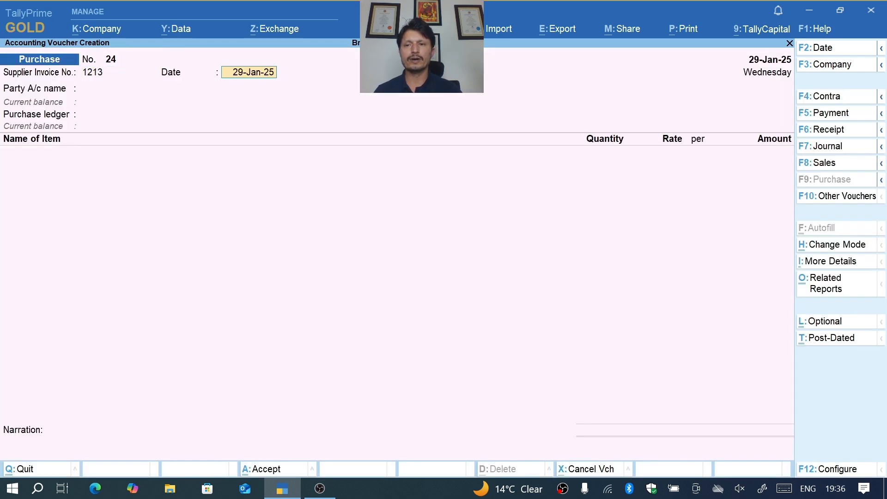
key("Return")
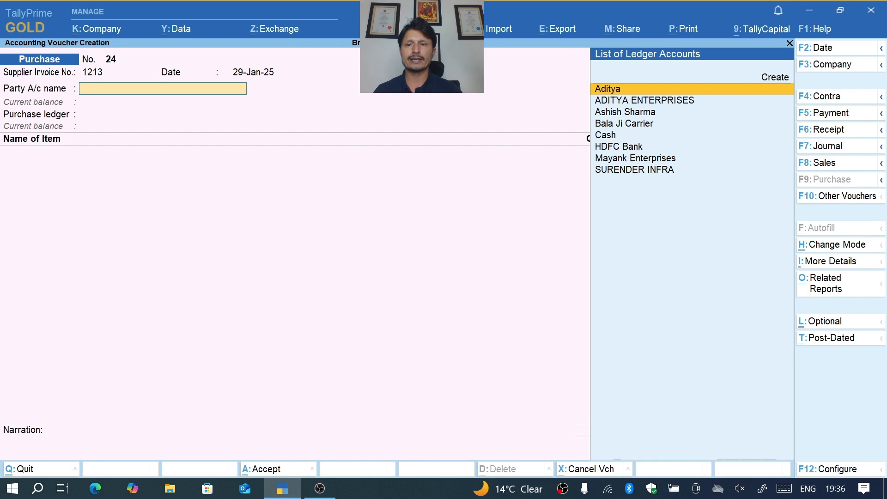
- Select ADITYA ENTERPRISES as the voucher's party account and accept its default party details
key("Down")
key("Return")
key("ctrl+a")
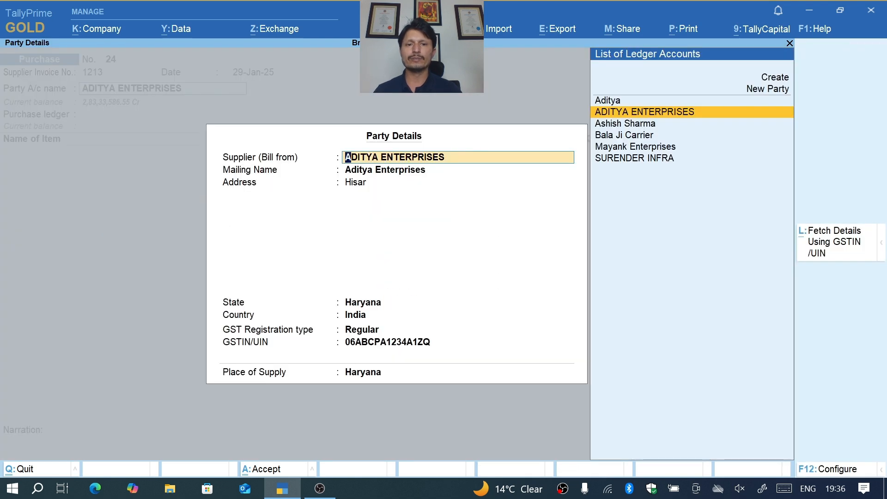
key("ctrl+a")
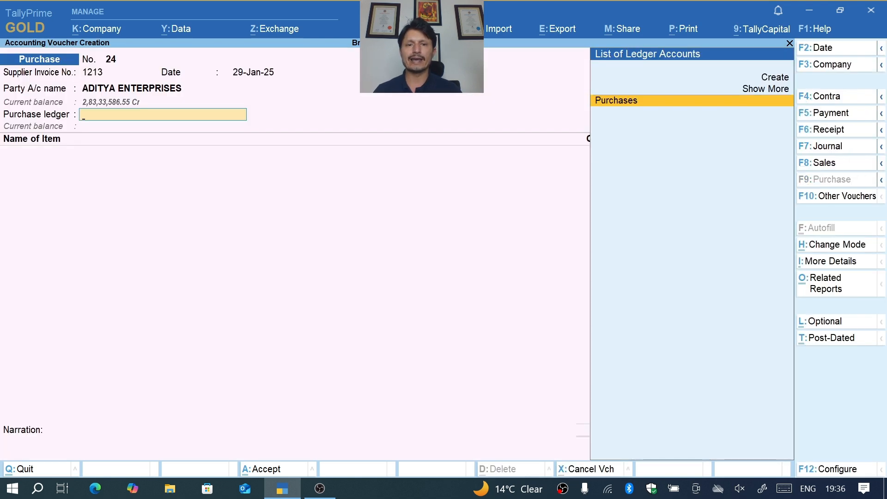
- Expand the available purchase ledgers and choose the Fixed Assstes ledger for the voucher
key("Up")
key("Return")
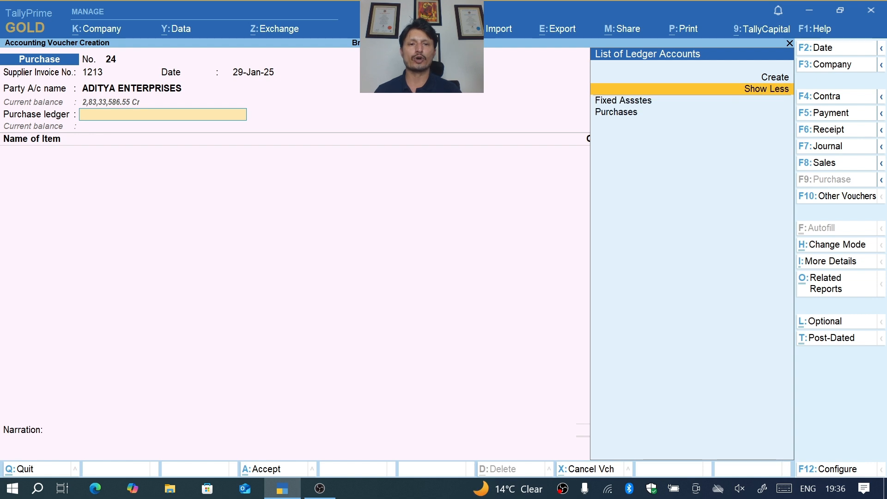
key("Down")
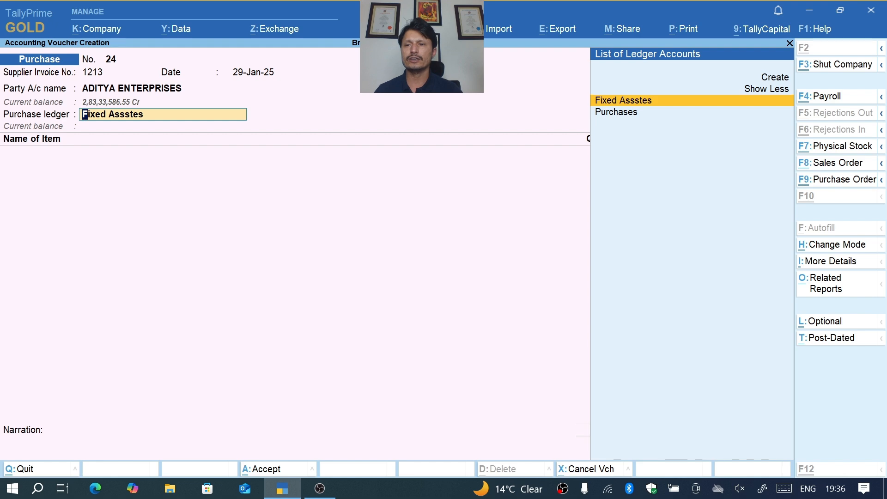
- Rename the misspelled ledger to "Fixed Assets" from within the voucher and keep it as the purchase ledger
key("ctrl+Return")
type("Fix")
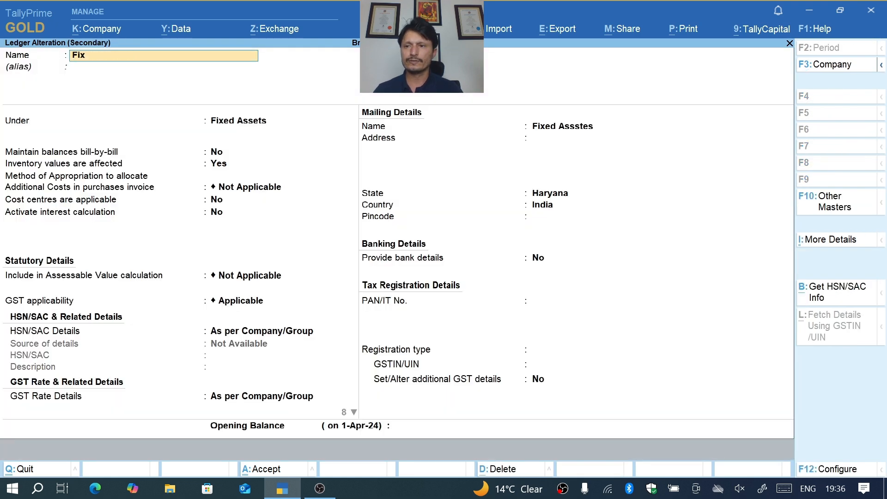
type("ed assets")
key("Return")
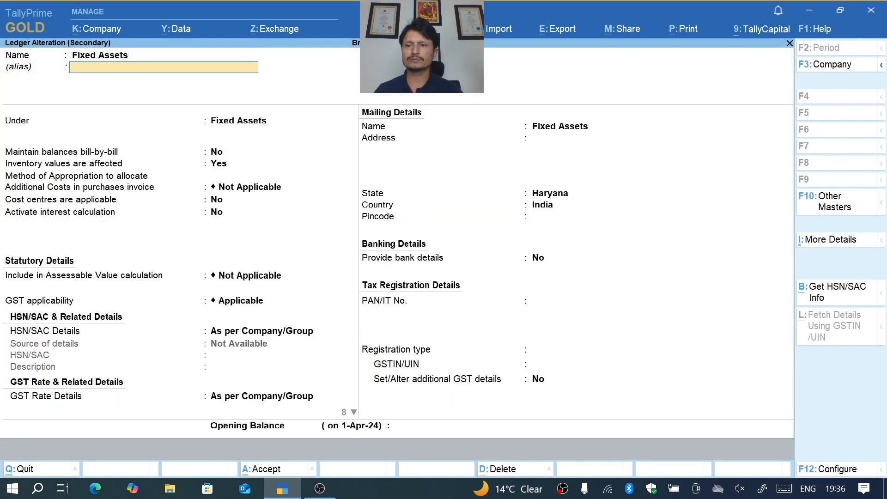
key("Return")
key("ctrl+a")
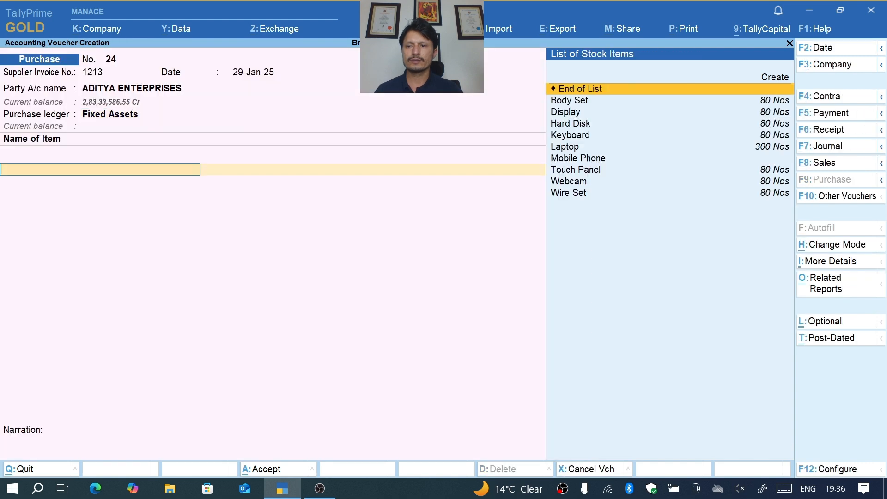
key("BackSpace")
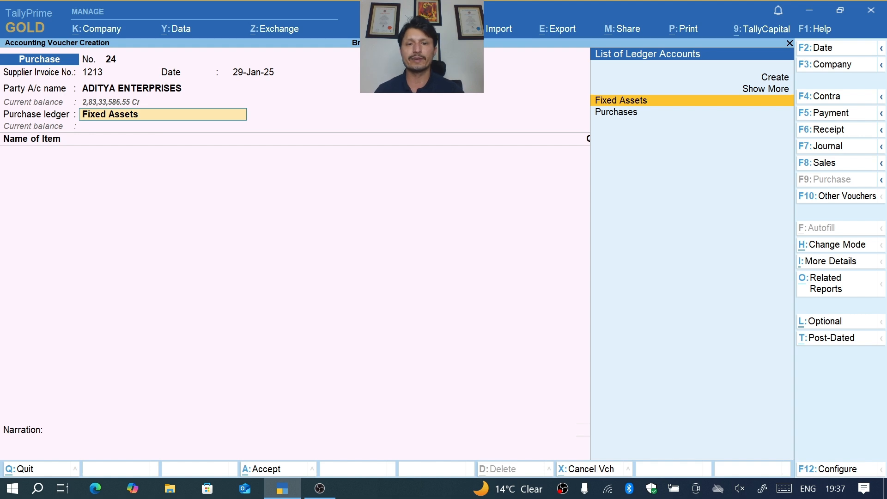
key("Return")
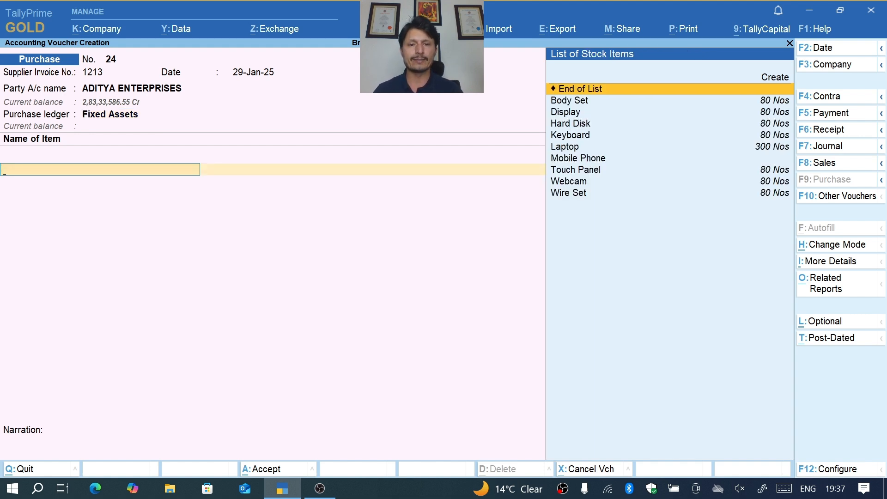
- Add the Mobile Phone item with order number Not Applicable and allocate it to Hisar Godown
key("Down")
key("Down")
key("Down")
key("Down")
key("Down")
key("Down")
key("Return")
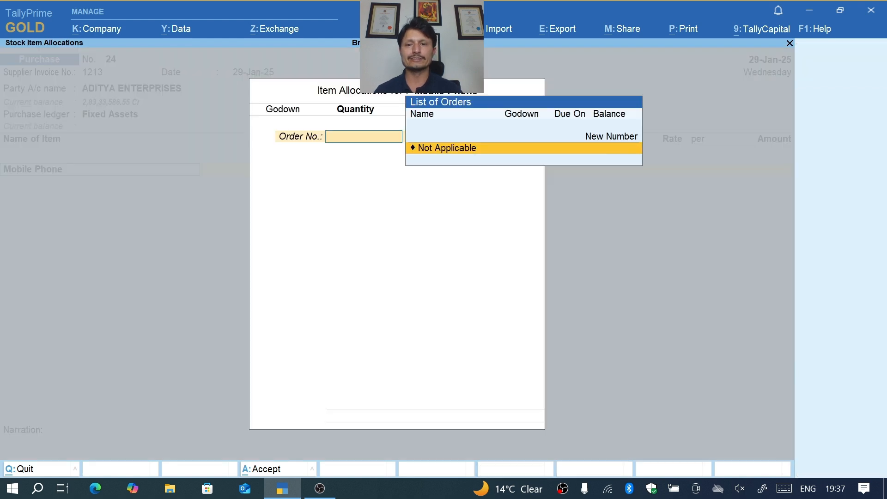
key("Return")
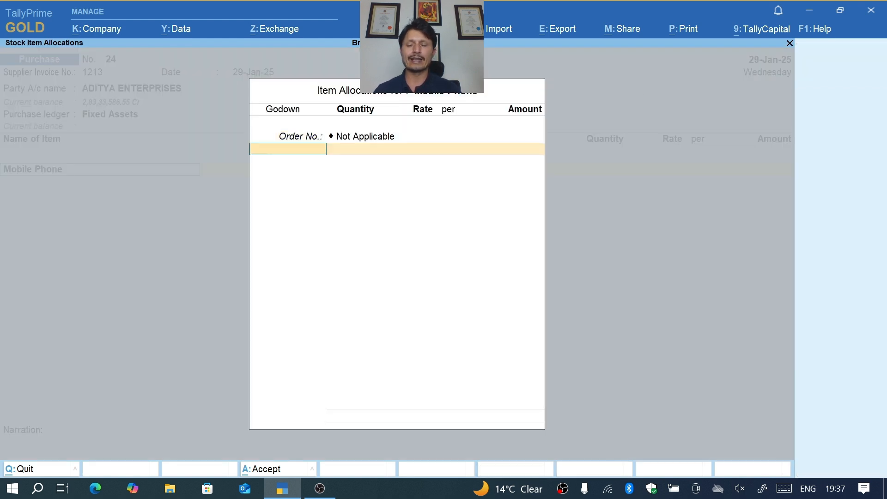
type("His")
key("Return")
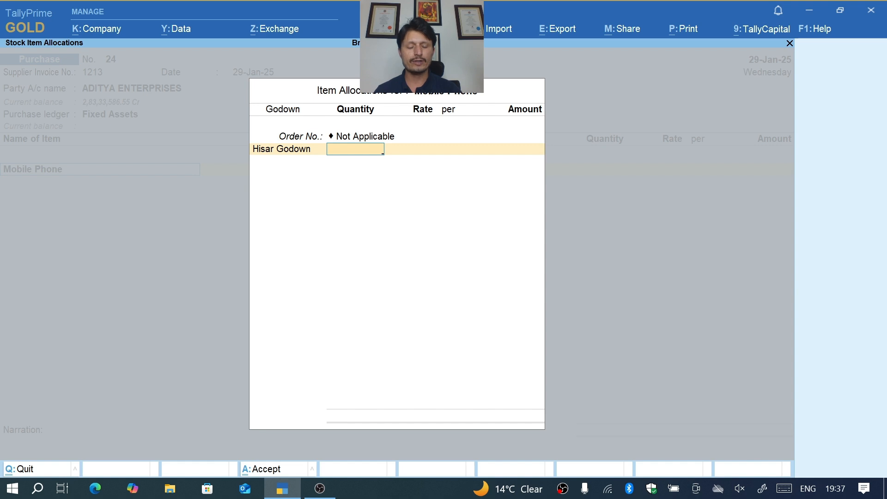
- Set the Mobile Phone quantity to 1 Nos at a rate of 50,000 and accept the item allocation
type("50")
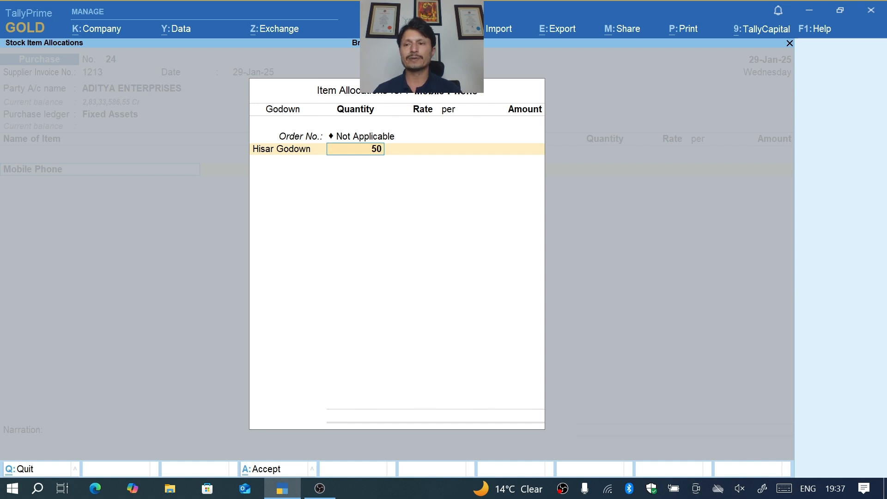
key("Return")
key("BackSpace")
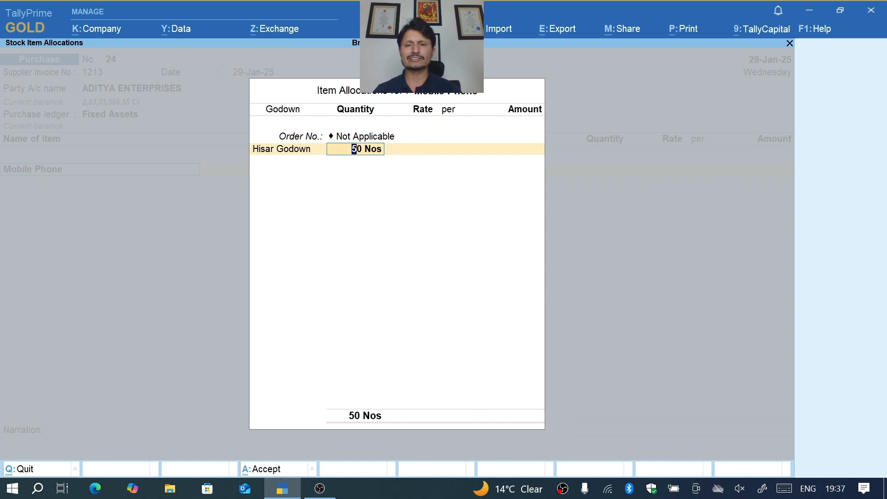
type("1")
key("Return")
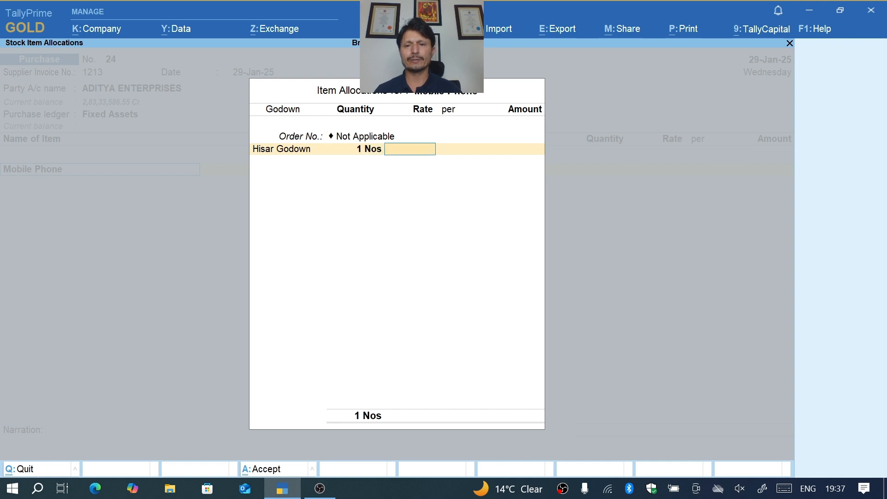
type("50000")
key("Return")
key("Return")
- Add the CGST and SGST ledgers with blank descriptions and set Provide GST/e-Way Bill details to No
key("Return")
key("Return")
key("Return")
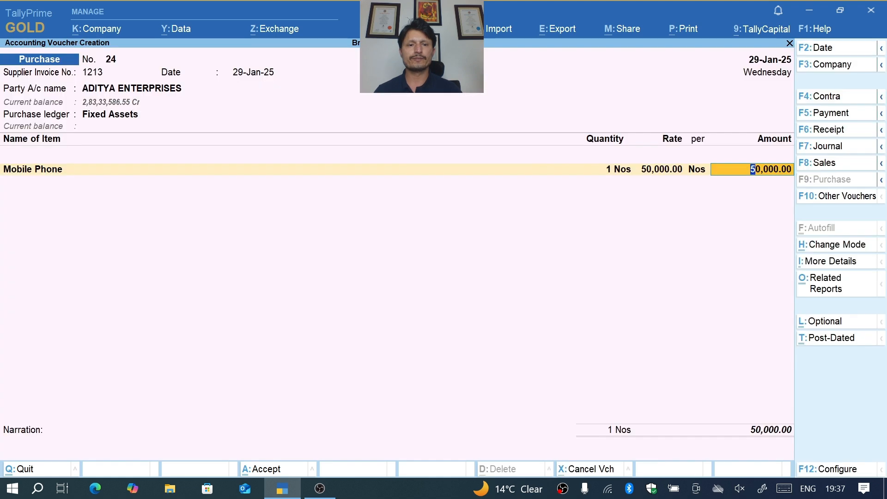
type("C")
key("Return")
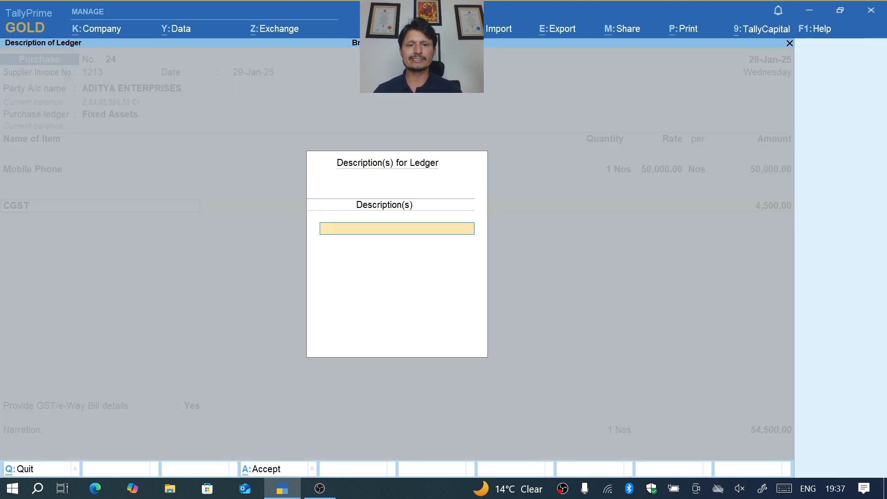
key("Return")
key("Return")
type("Sg")
key("Return")
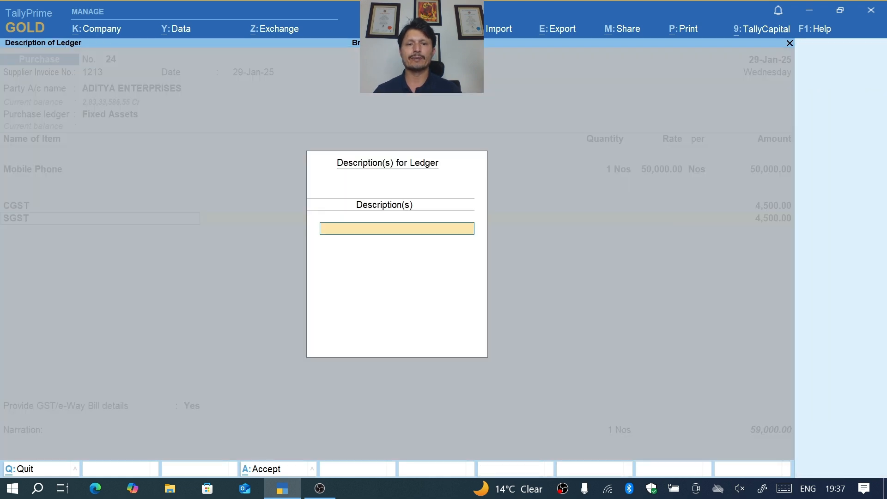
key("Return")
key("Return")
key("Return")
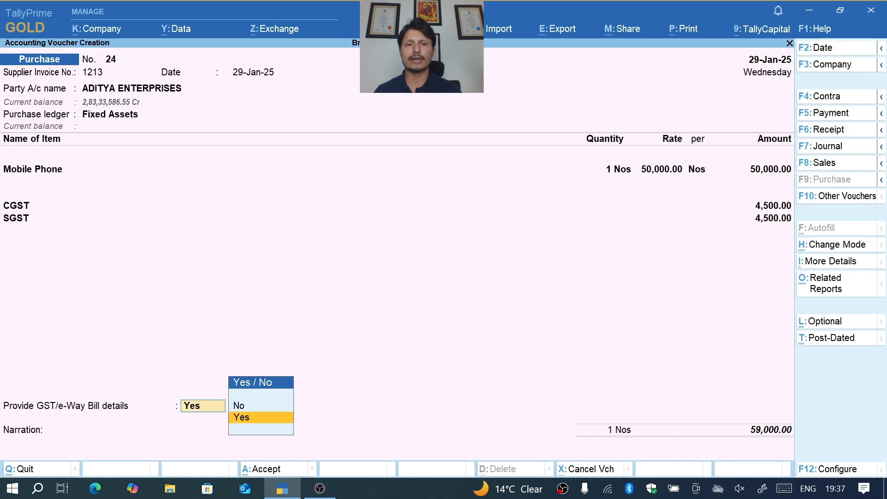
key("Up")
- Accept bill-wise New Ref 1213 with 30 days' credit for 59,000 Cr and leave the narration blank
key("Return")
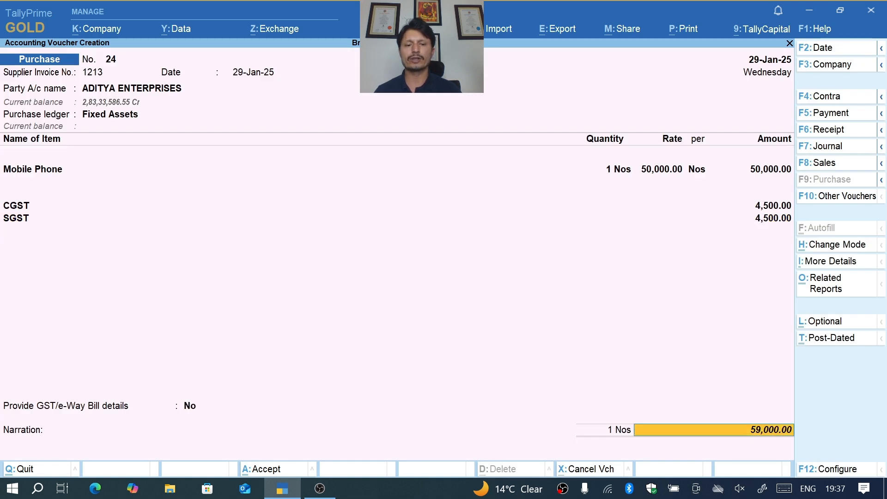
key("Return")
key("Return")
key("Return")
key("Return")
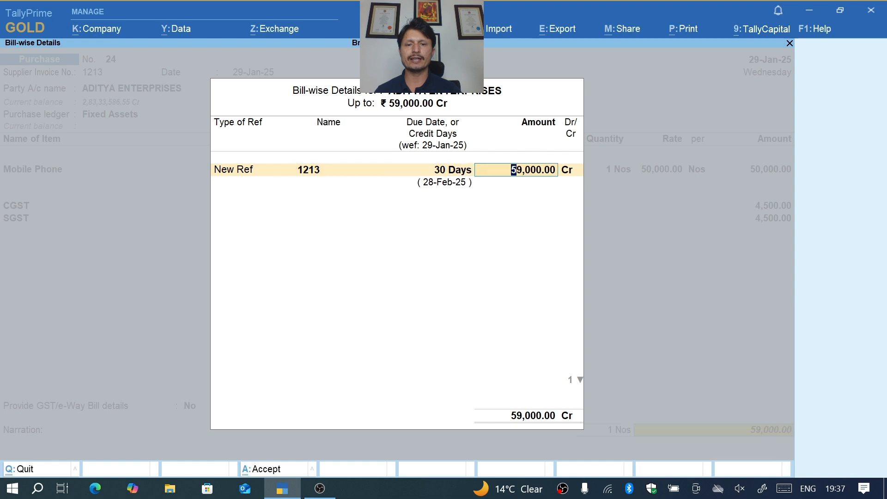
key("Return")
key("Return")
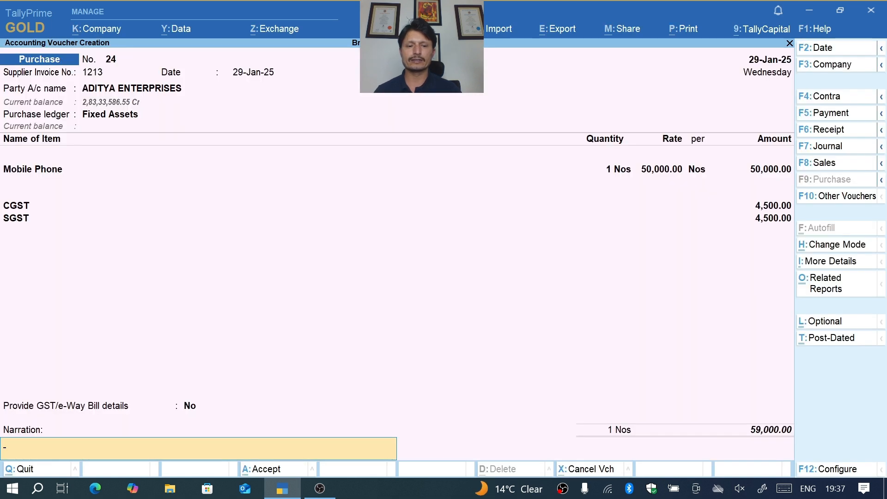
key("Return")
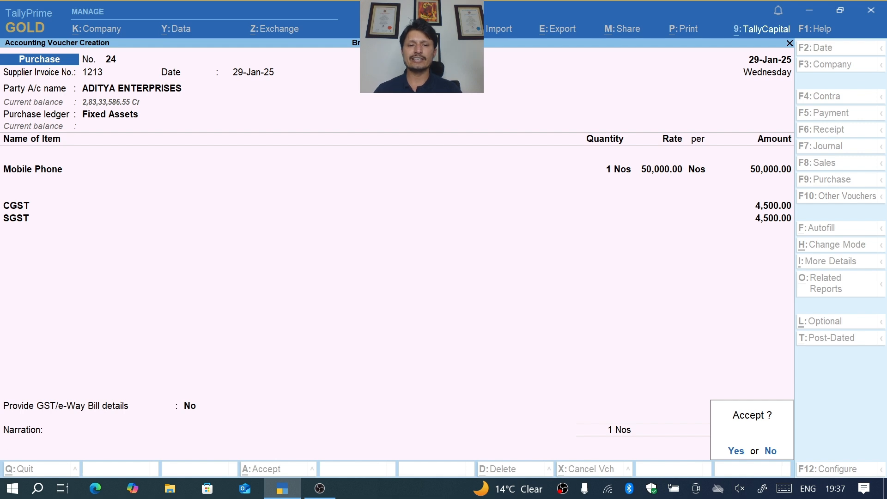
- Save the Mobile Phone purchase voucher and quit voucher entry to return to the Gateway of Tally
key("Return")
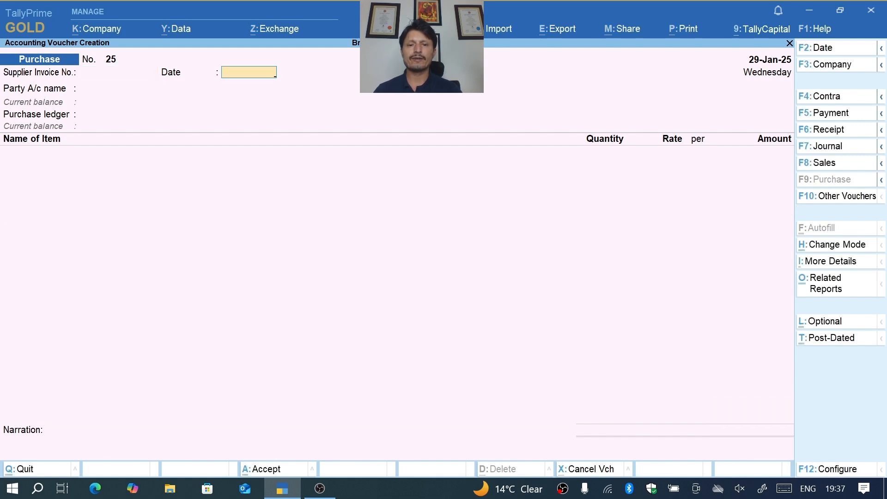
key("Escape")
key("Return")
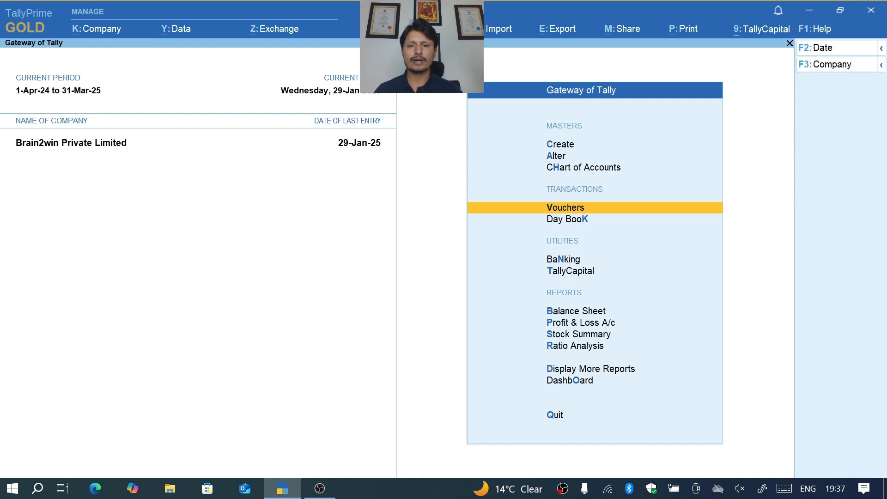
key("Escape")
key("n")
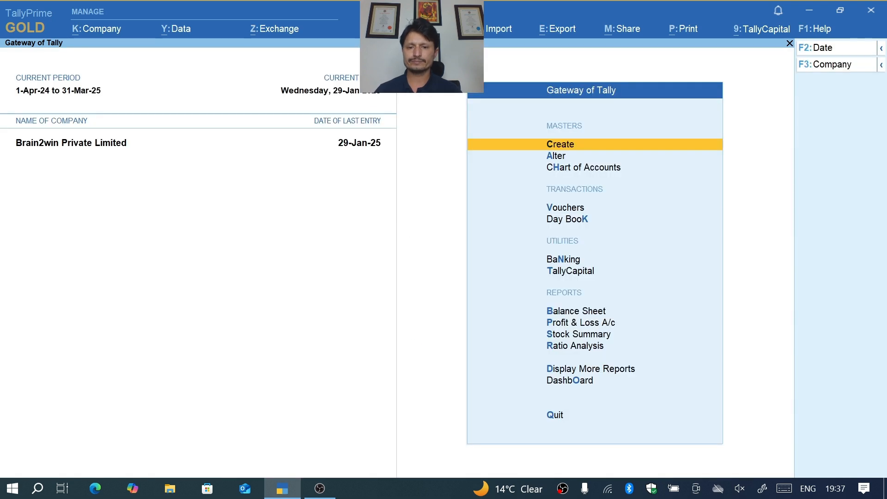
- Show the Balance Sheet in detail and examine the vouchers behind the Fixed Assets ledger
key("b")
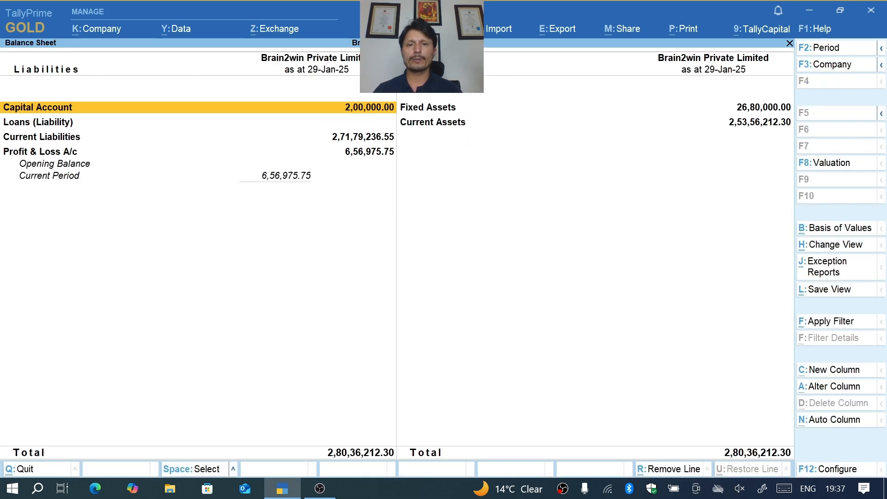
key("alt+F1")
key("Right")
key("Down")
key("Down")
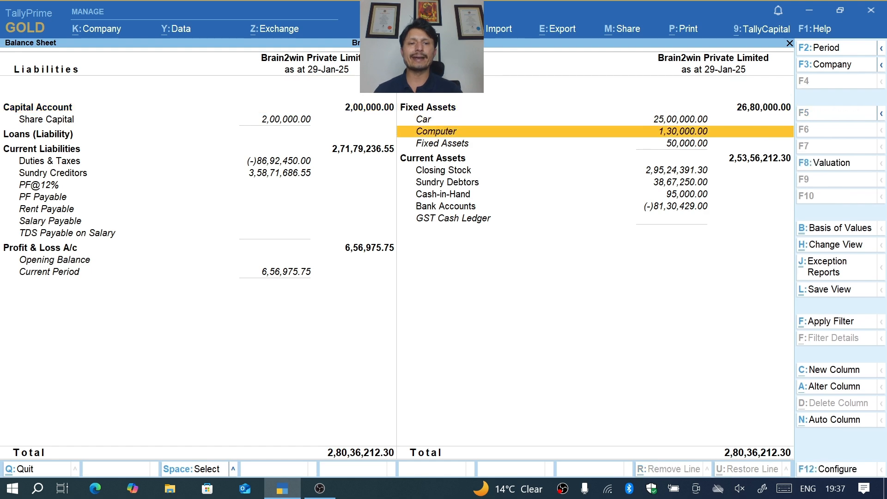
key("Down")
key("Down")
key("Up")
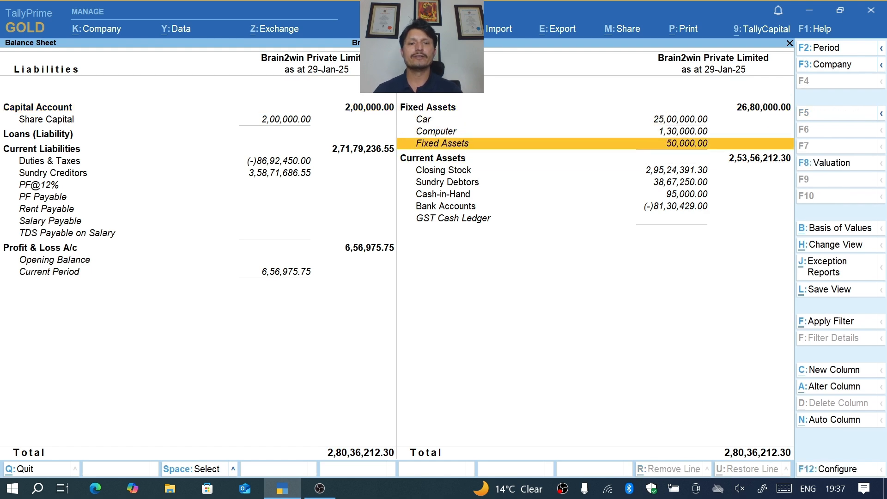
key("Return")
key("Return")
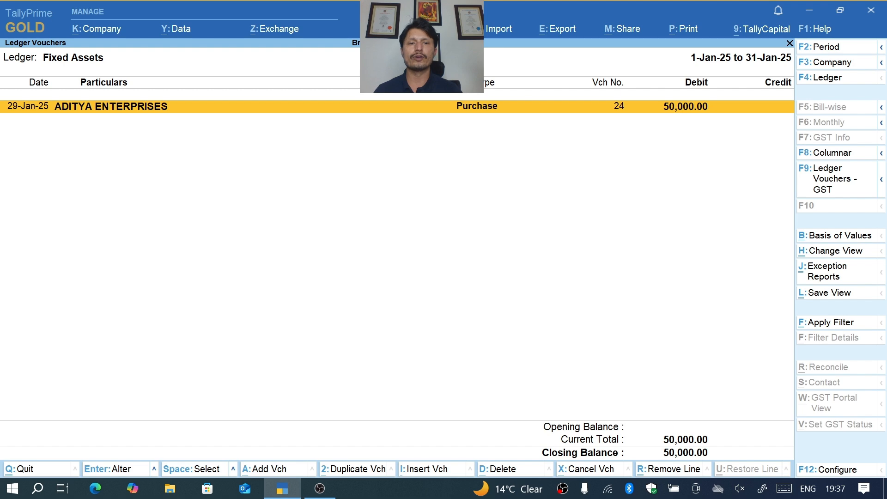
key("Escape")
key("Escape")
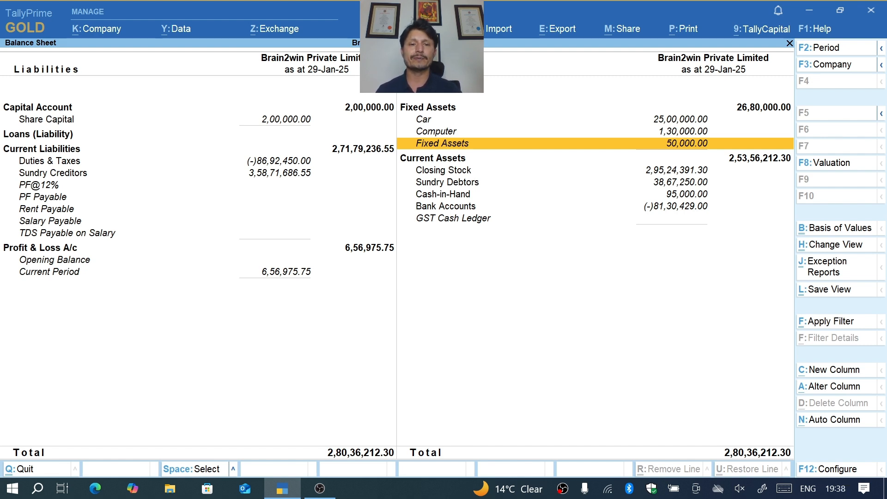
- Examine the Closing Stock breakdown by stock group for the Fixed Assets group, and close the Balance Sheet
key("Down")
key("Down")
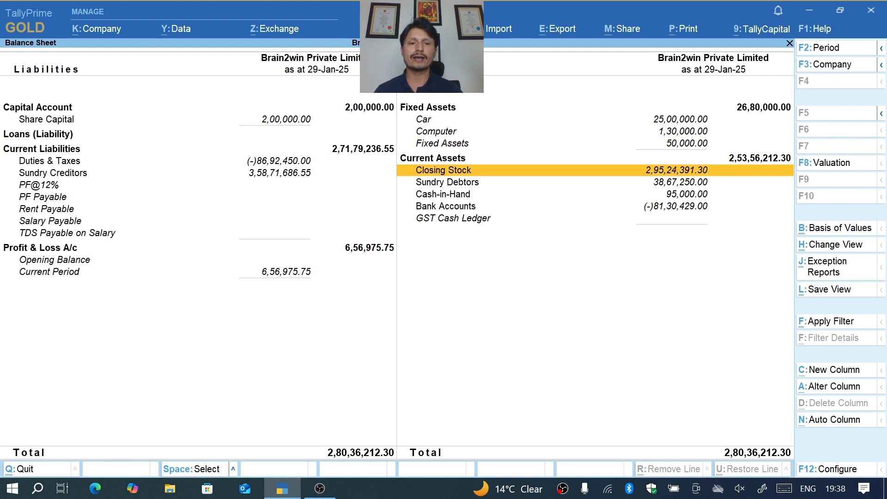
key("Return")
key("Down")
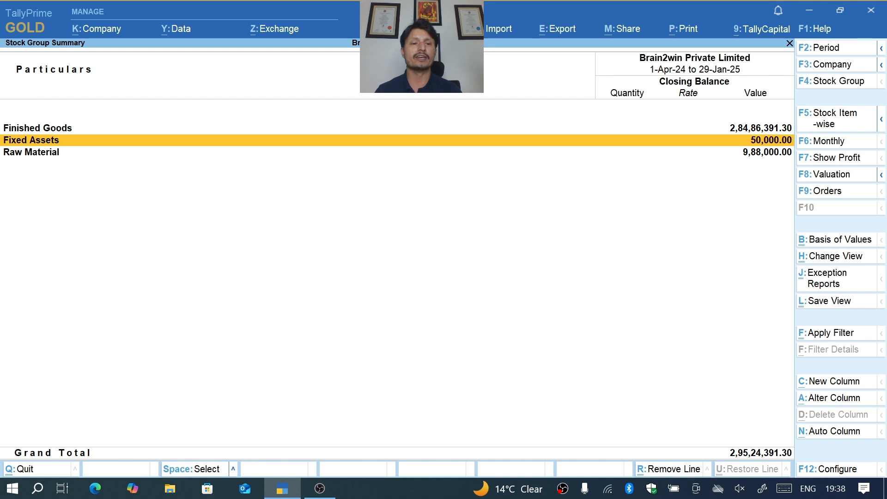
key("Escape")
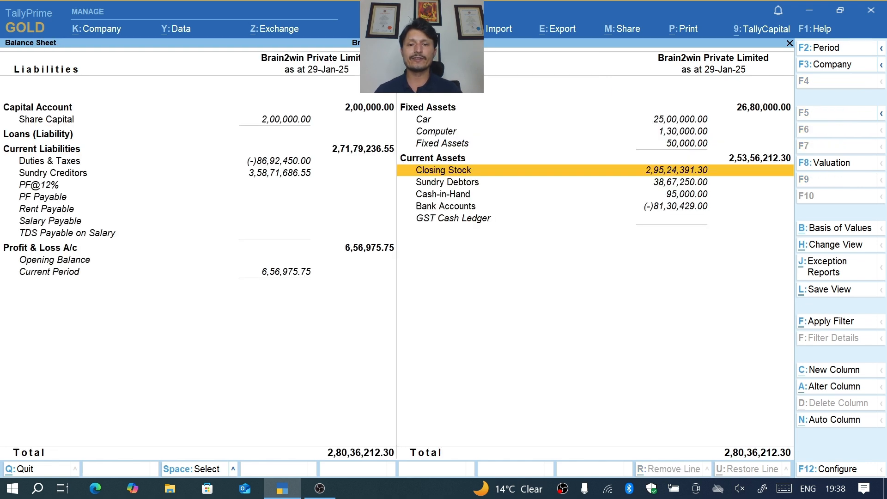
key("Down")
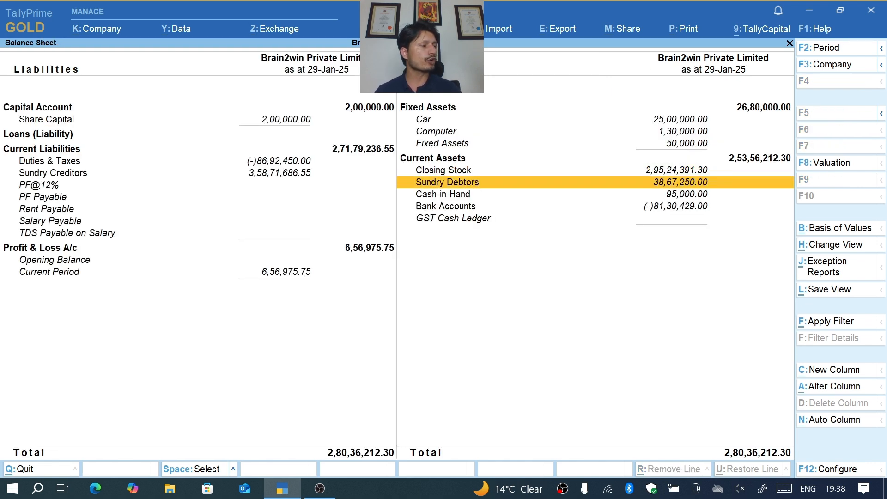
key("Up")
key("Up")
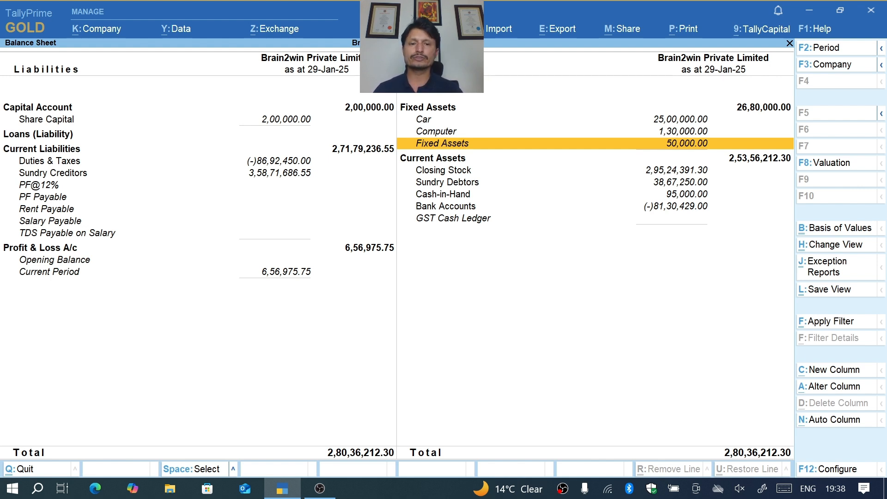
key("Escape")
key("Escape")
key("Escape")
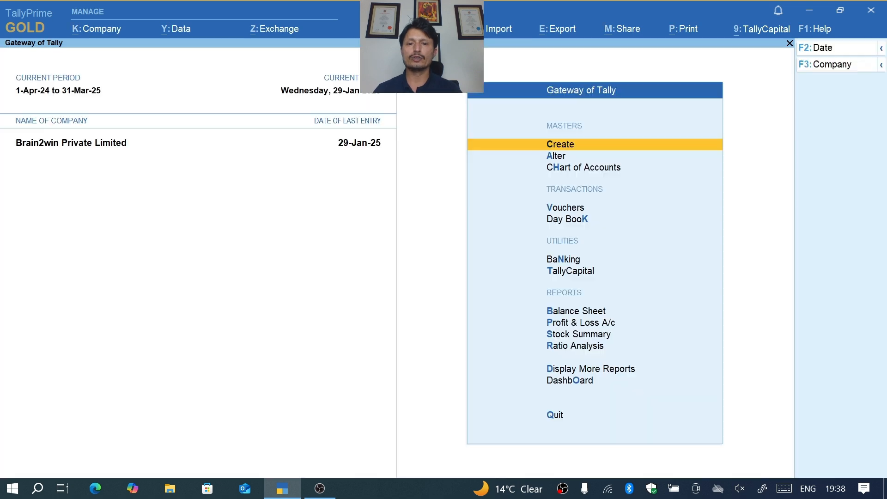
- Open the Mobile Phone stock item master for alteration
key("Down")
key("Return")
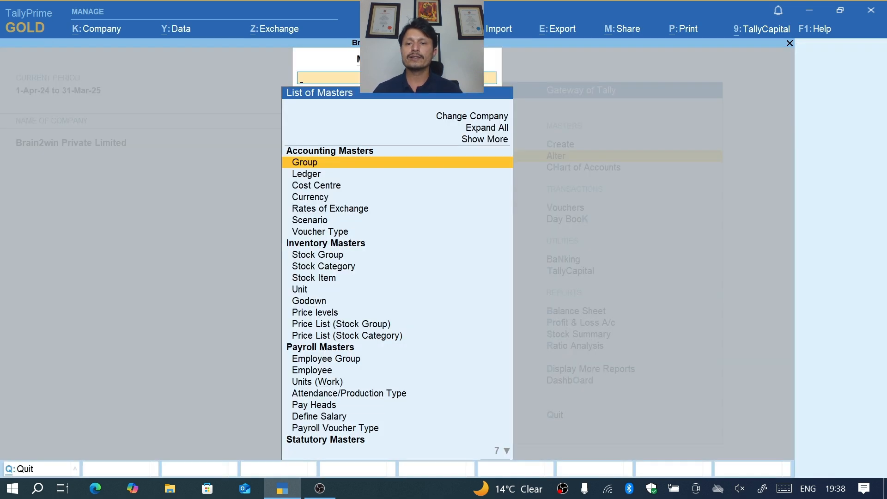
key("Down")
key("Down")
key("Down")
key("Down")
key("Down")
key("Down")
key("Down")
key("Down")
key("Down")
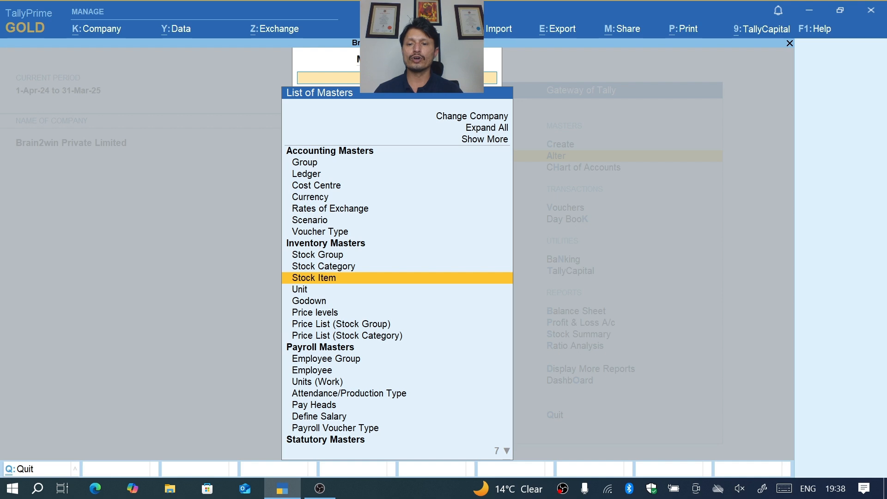
key("Return")
key("Down")
key("Down")
key("Down")
key("Down")
key("Down")
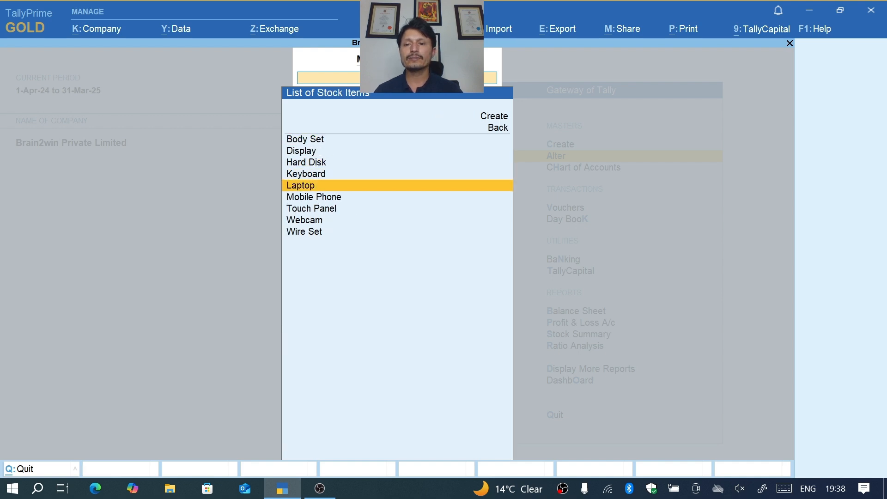
key("Return")
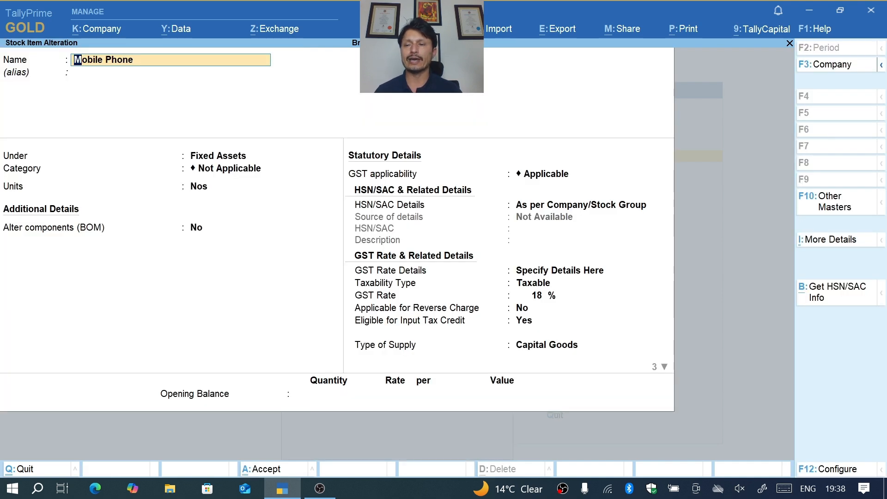
- Set the Mobile Phone item's costing method to At Zero Cost, save the item and return to the Gateway of Tally
key("ctrl")
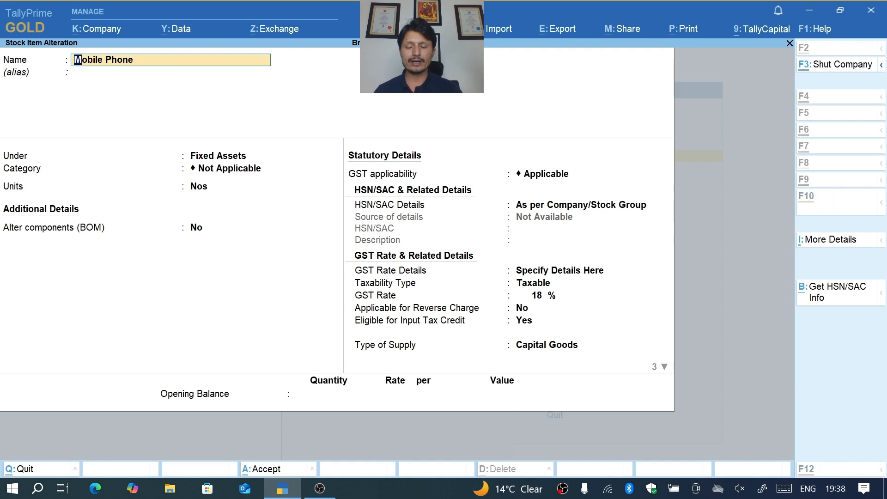
key("ctrl+i")
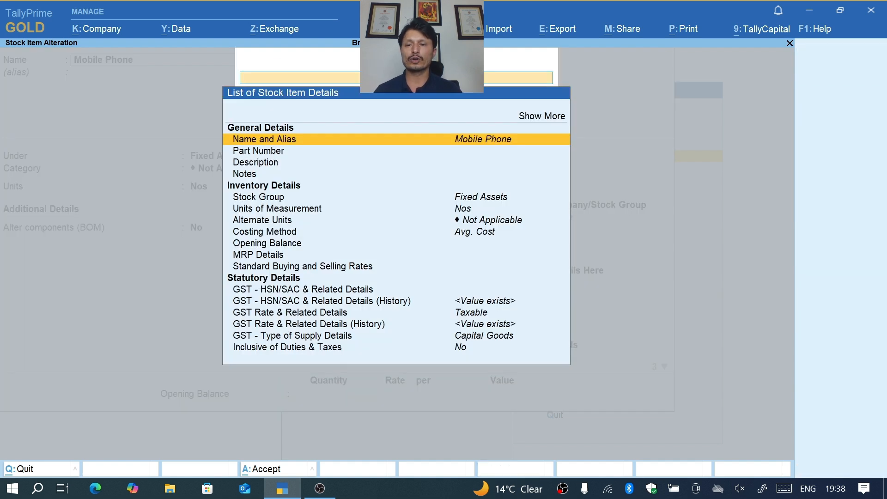
key("Down")
key("Down")
key("Down")
key("Down")
key("Down")
key("Down")
key("Down")
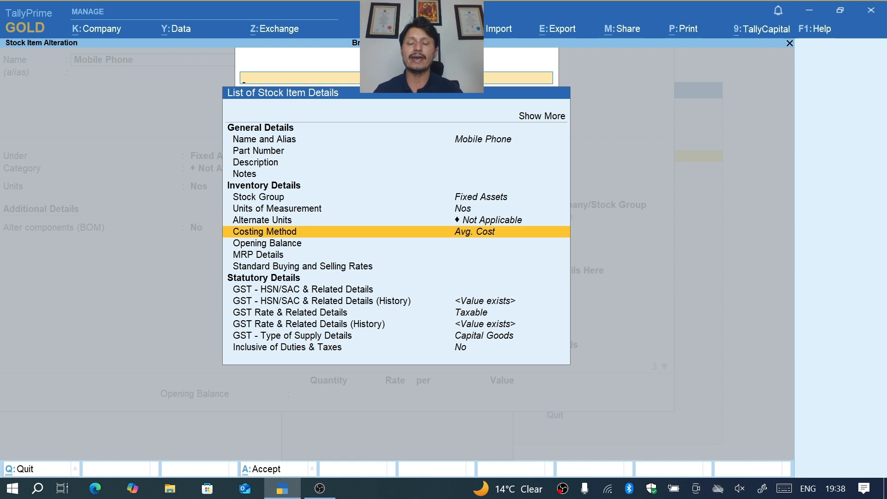
key("Return")
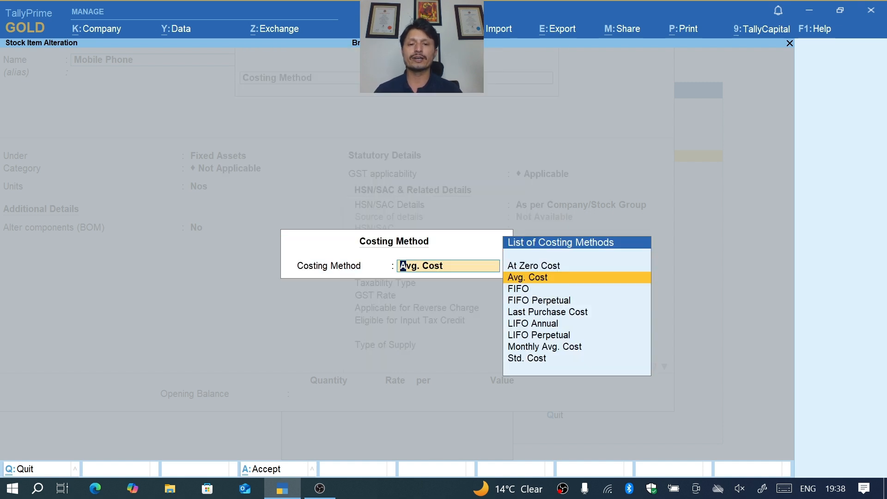
key("Up")
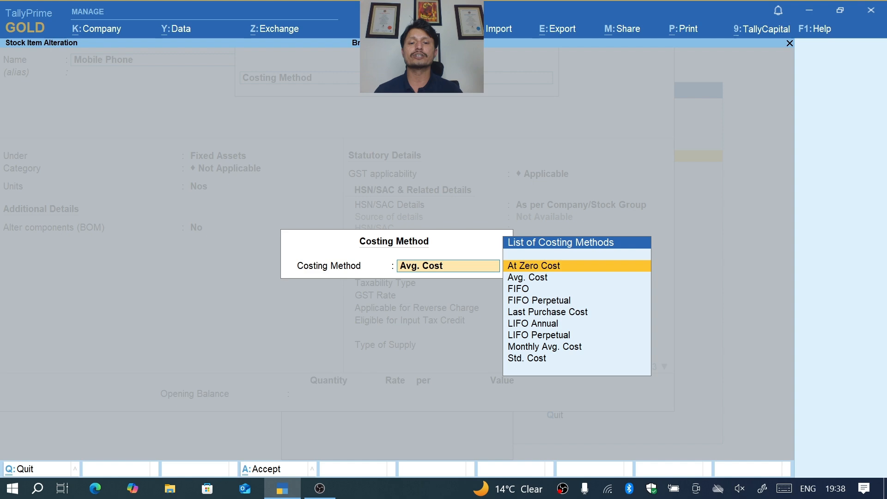
key("Escape")
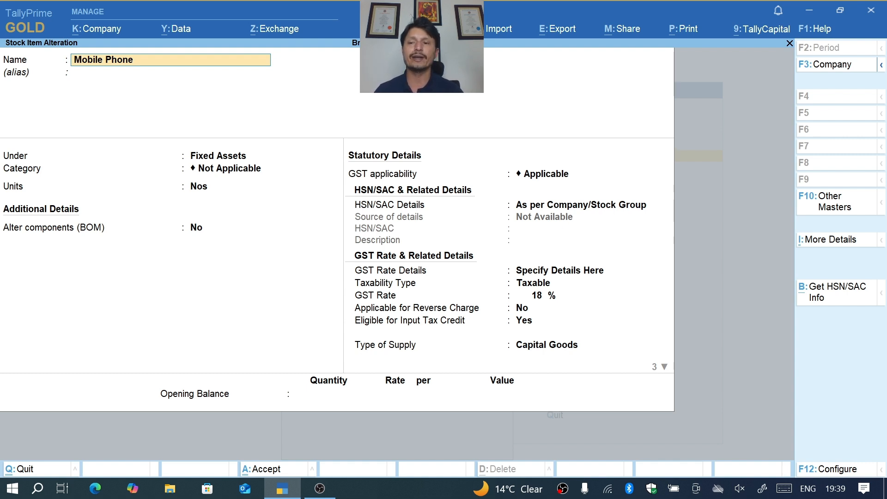
key("Return")
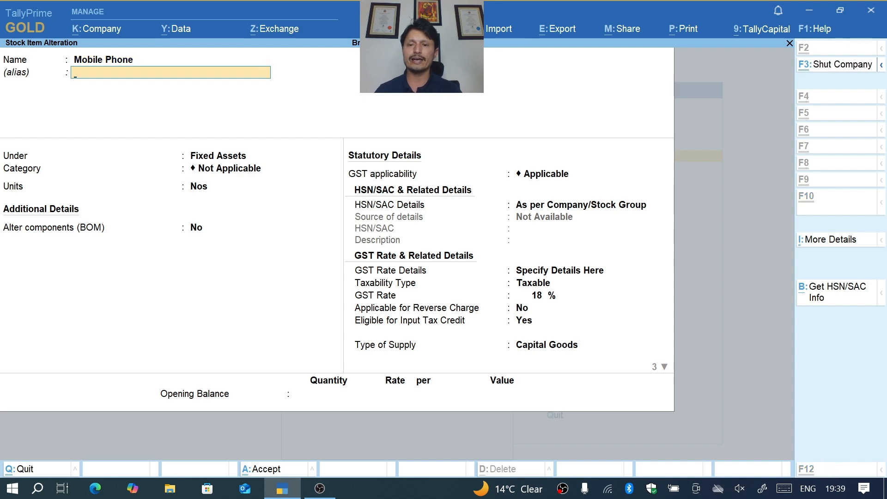
key("ctrl+q")
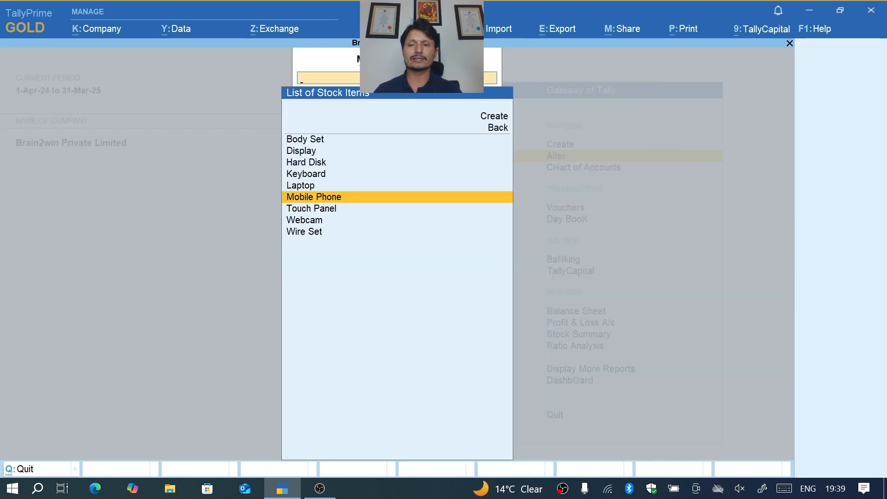
key("Escape")
key("Escape")
key("Escape")
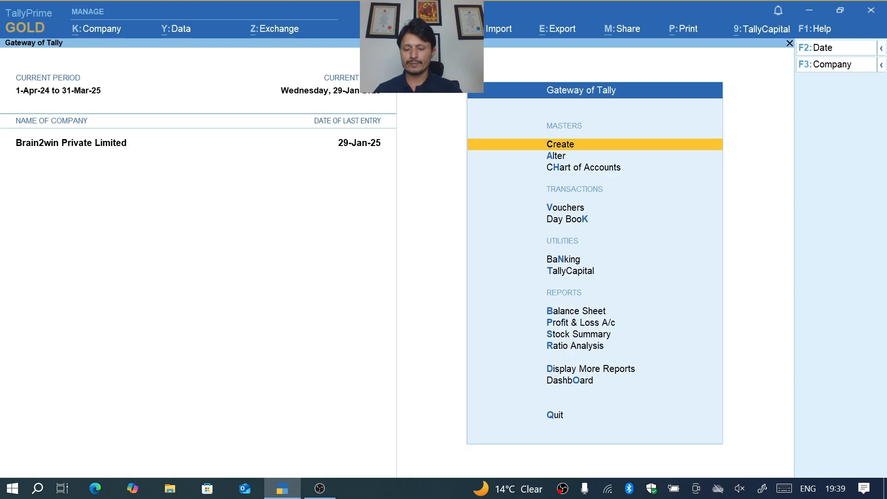
key("Escape")
key("Escape")
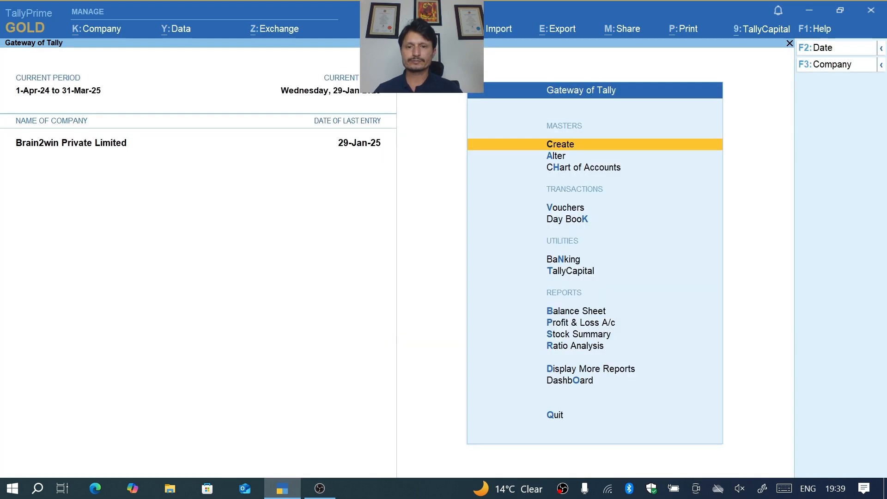
- Reopen the Balance Sheet in detailed view and compare the Fixed Assets ledger with Closing Stock
key("b")
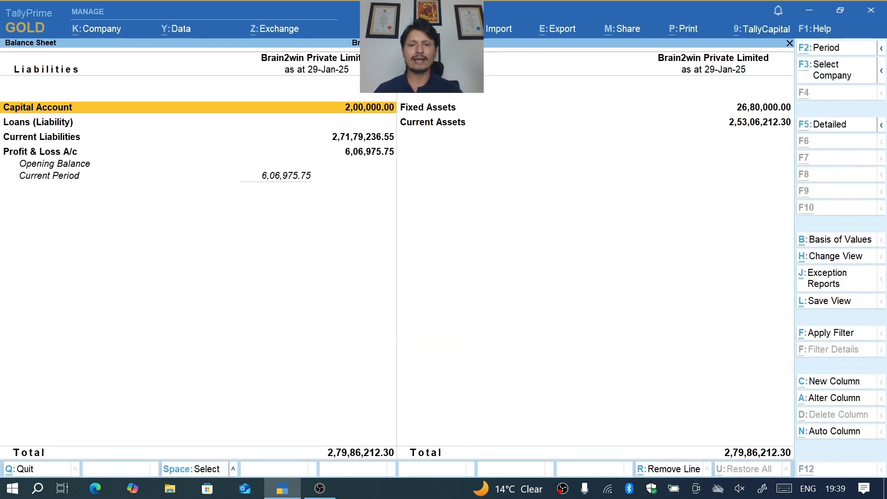
key("alt+F5")
key("Right")
key("Down")
key("Down")
key("Down")
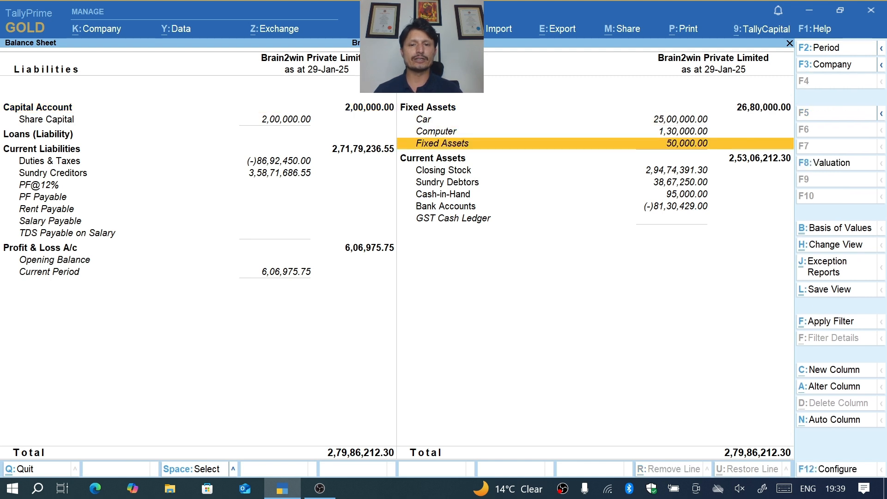
key("Down")
- Drill down from Closing Stock through the Fixed Assets stock group to check the Mobile Phone item's quantity and value
key("Down")
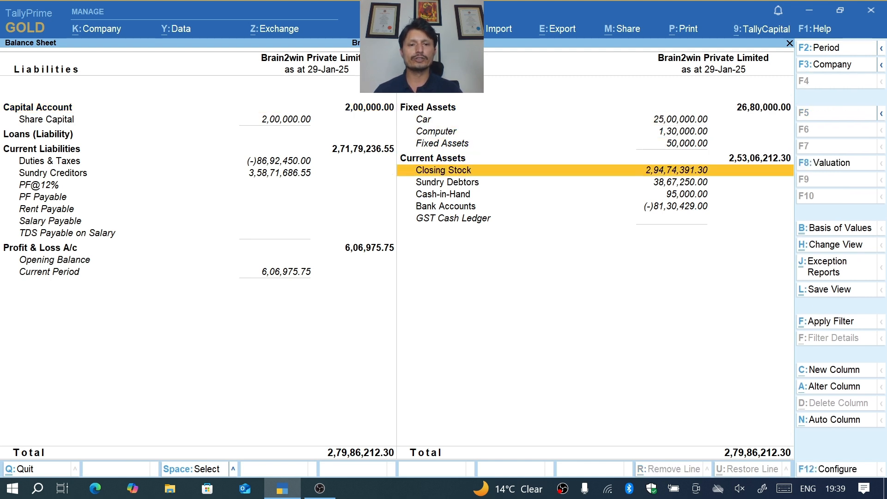
key("Return")
key("Down")
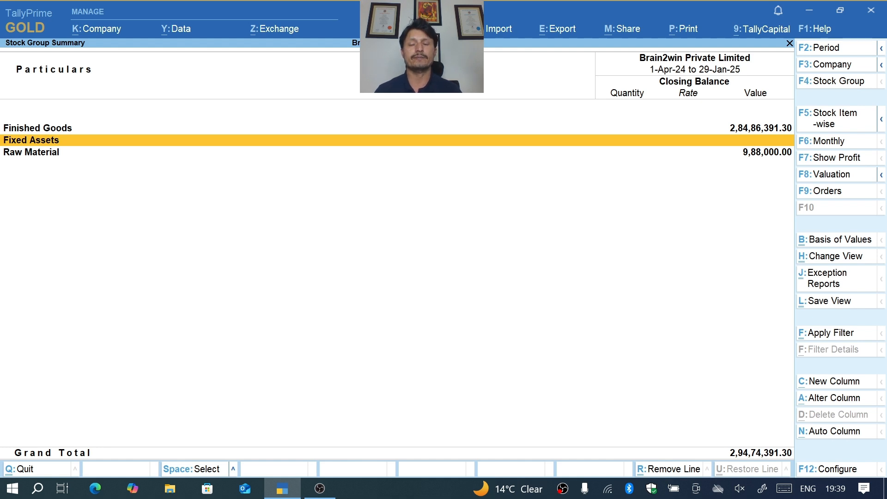
key("Return")
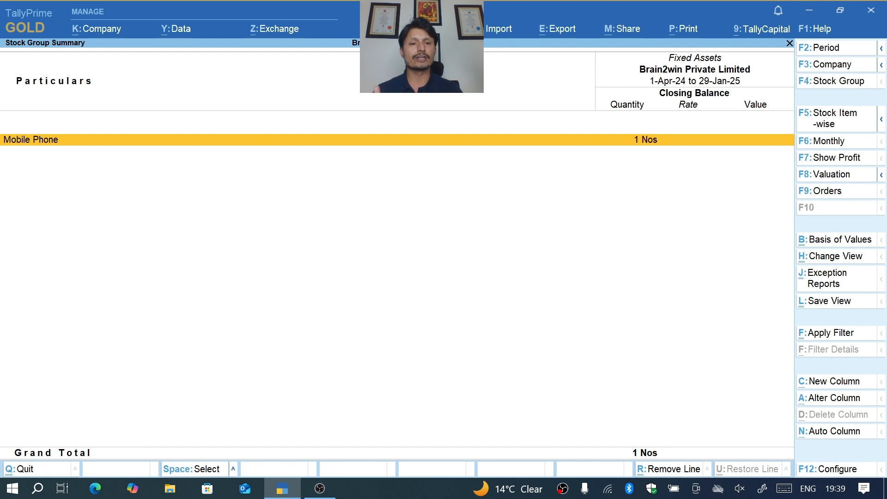
key("Return")
key("Escape")
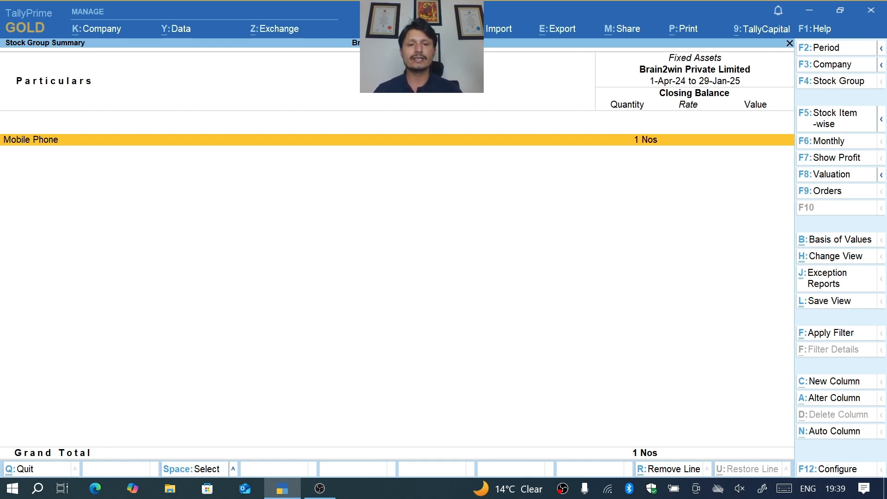
key("Return")
key("Escape")
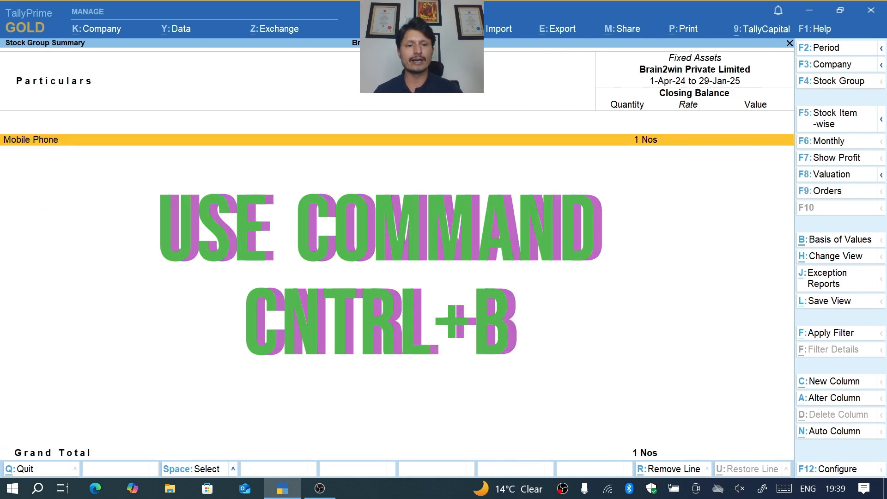
- View the Fixed Assets stock group summary with the stock valuation method set to Last Purchase Cost
key("ctrl+b")
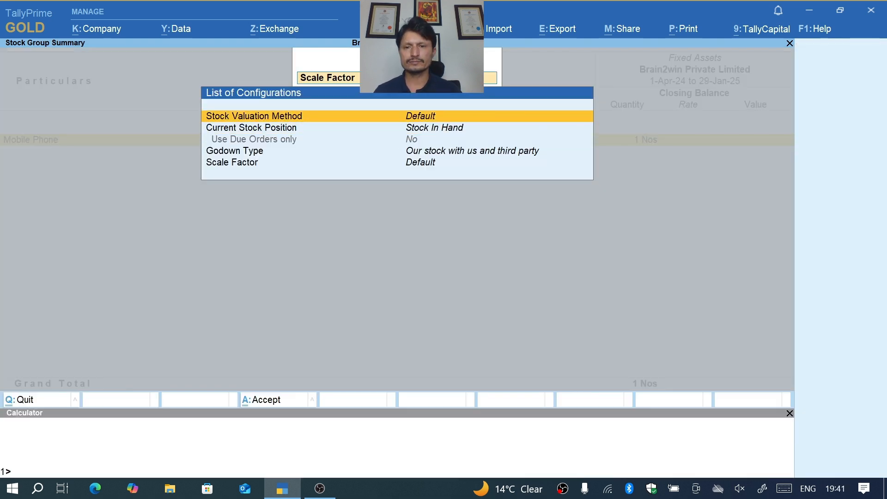
key("Return")
key("Down")
key("Down")
key("Down")
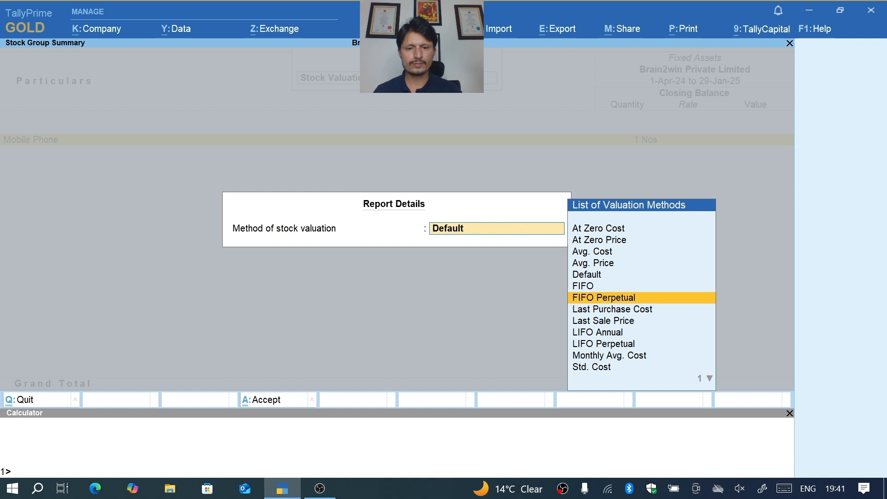
key("Return")
key("ctrl+a")
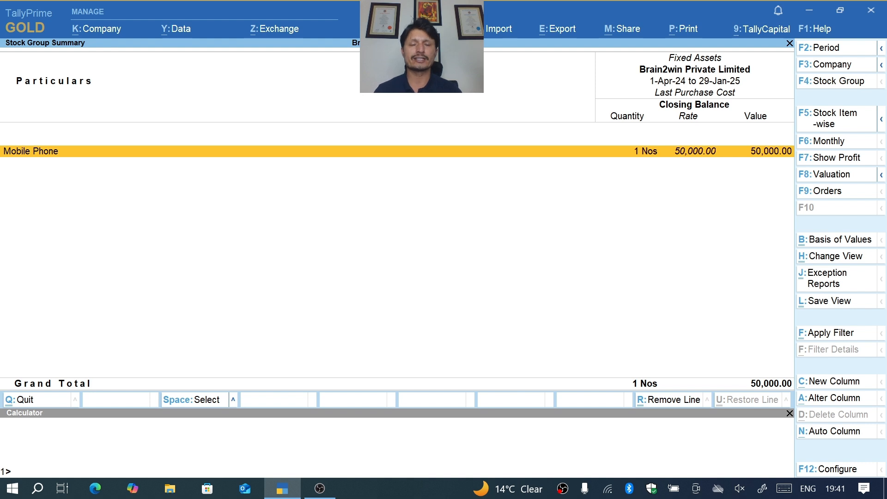
- Return to the Balance Sheet and review the Fixed Assets and Current Assets entries
key("Escape")
key("Escape")
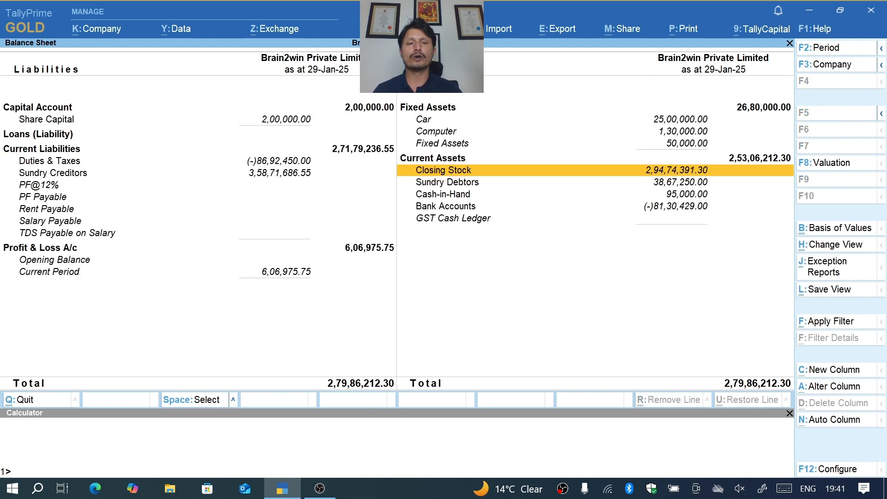
key("Up")
key("Up")
key("Down")
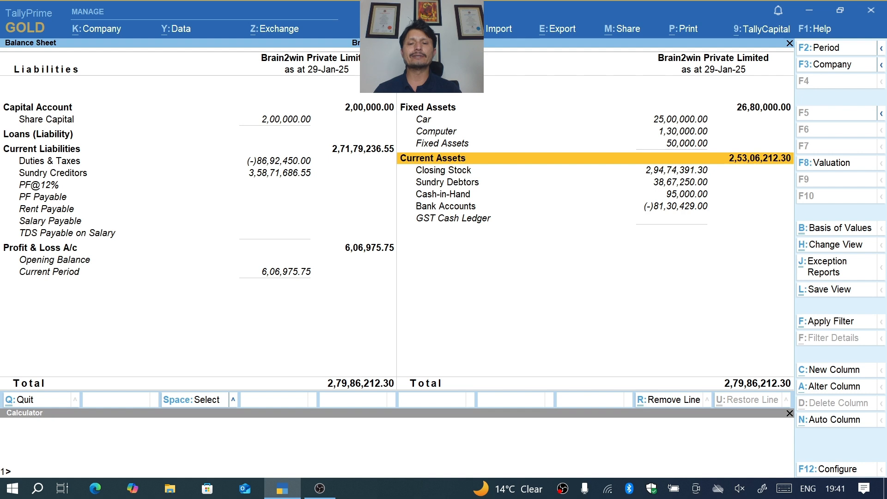
- Drill down from Closing Stock into the Fixed Assets stock group, recheck the Mobile Phone item under default valuation, and return to the stock group list
key("Down")
key("Down")
key("Up")
key("Return")
key("Down")
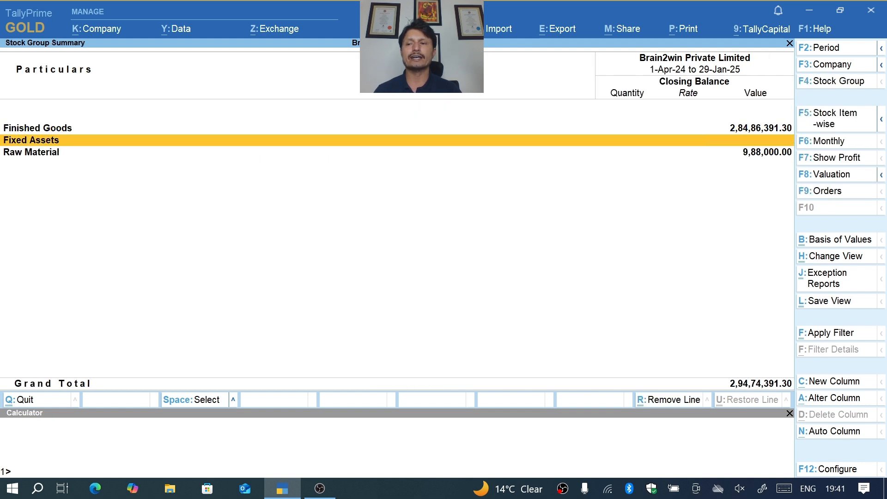
key("Return")
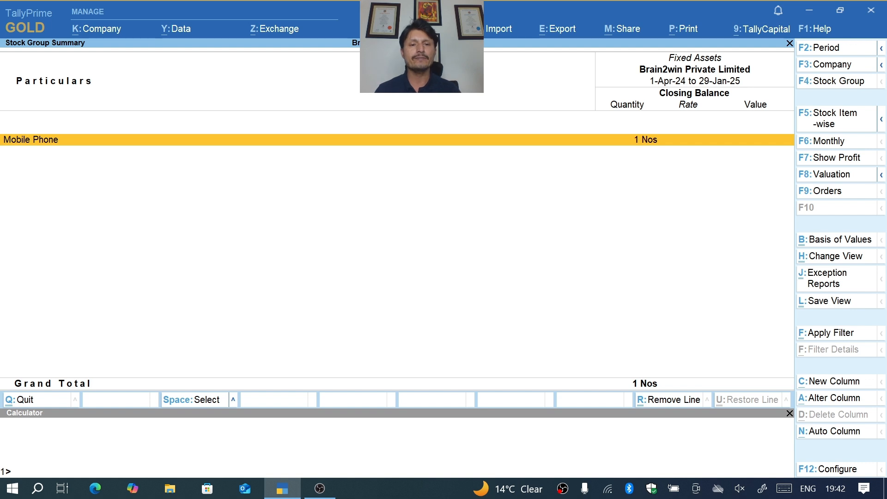
key("Escape")
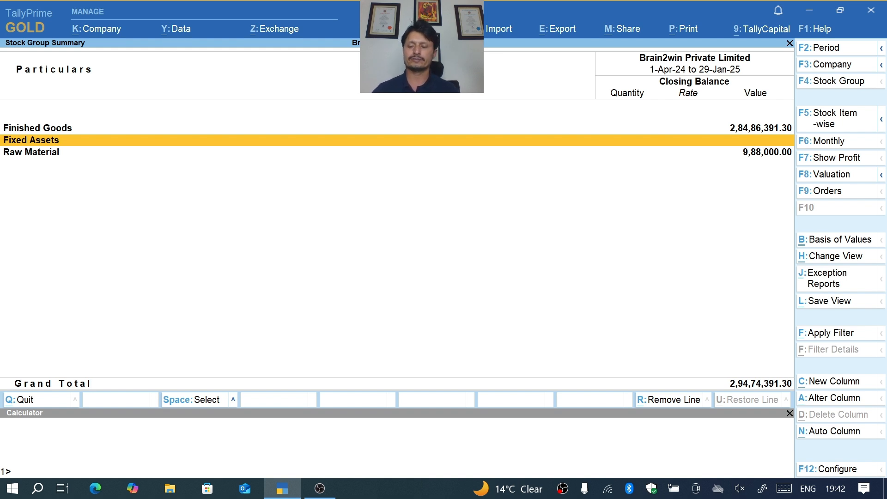
key("ctrl")
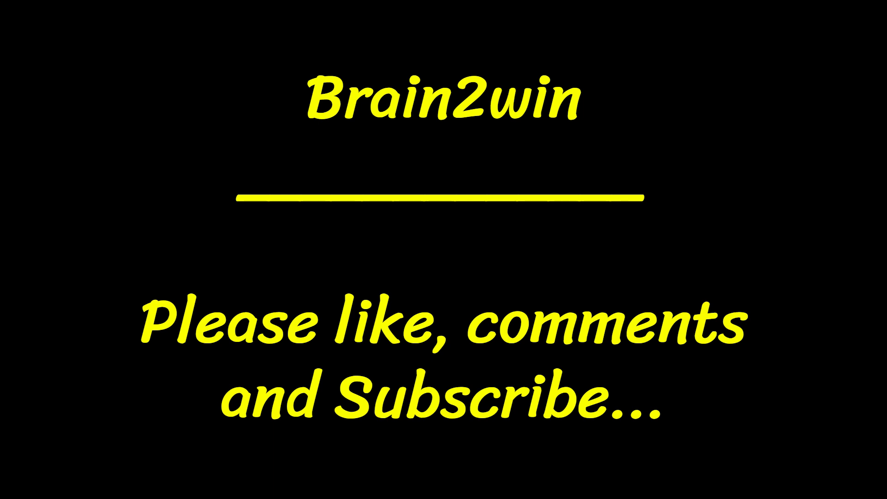